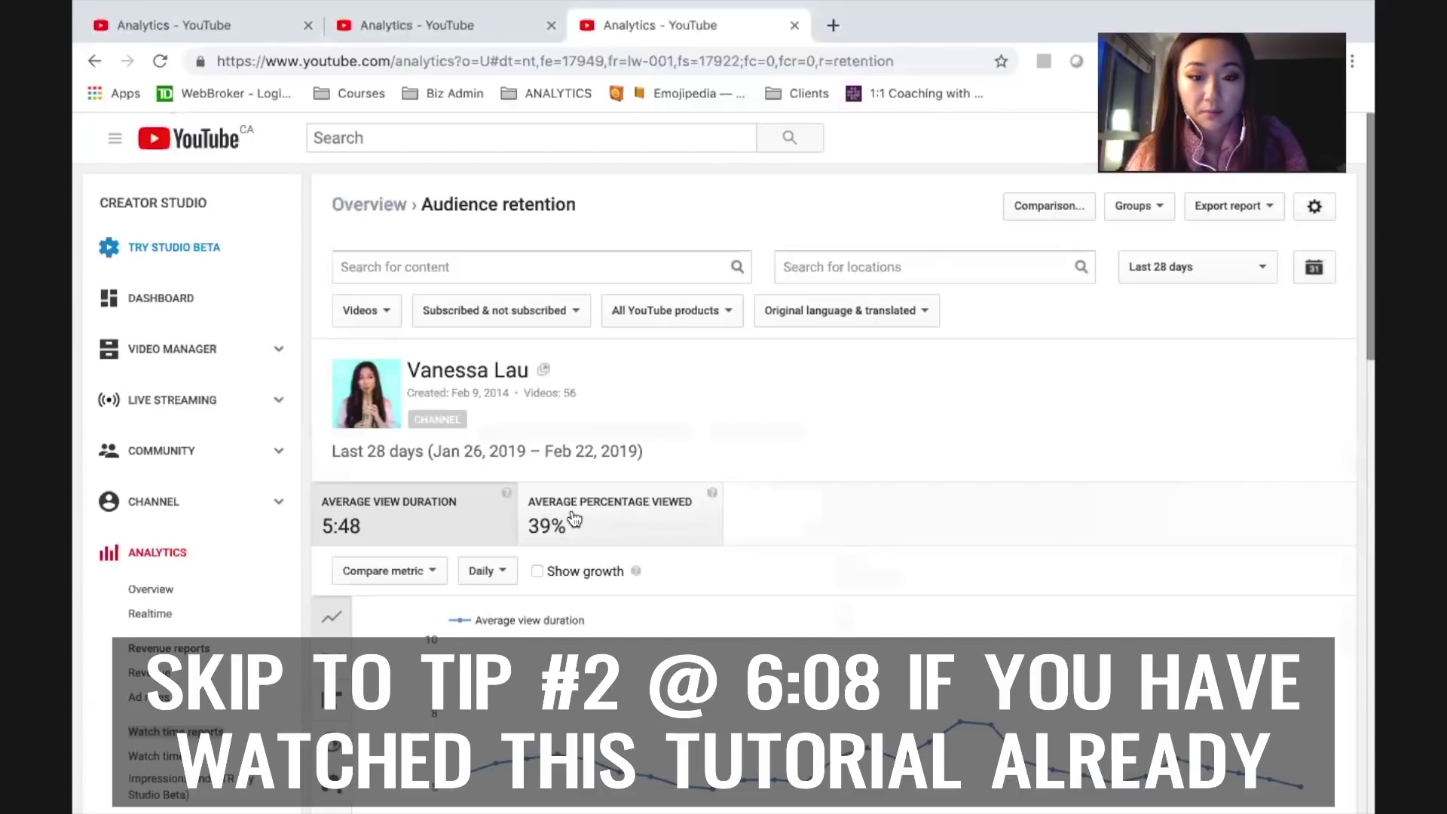
Open the audience retention report for the video "How to Gain Instagram Followers Organically 2019"
scroll(573, 505, down, 5)
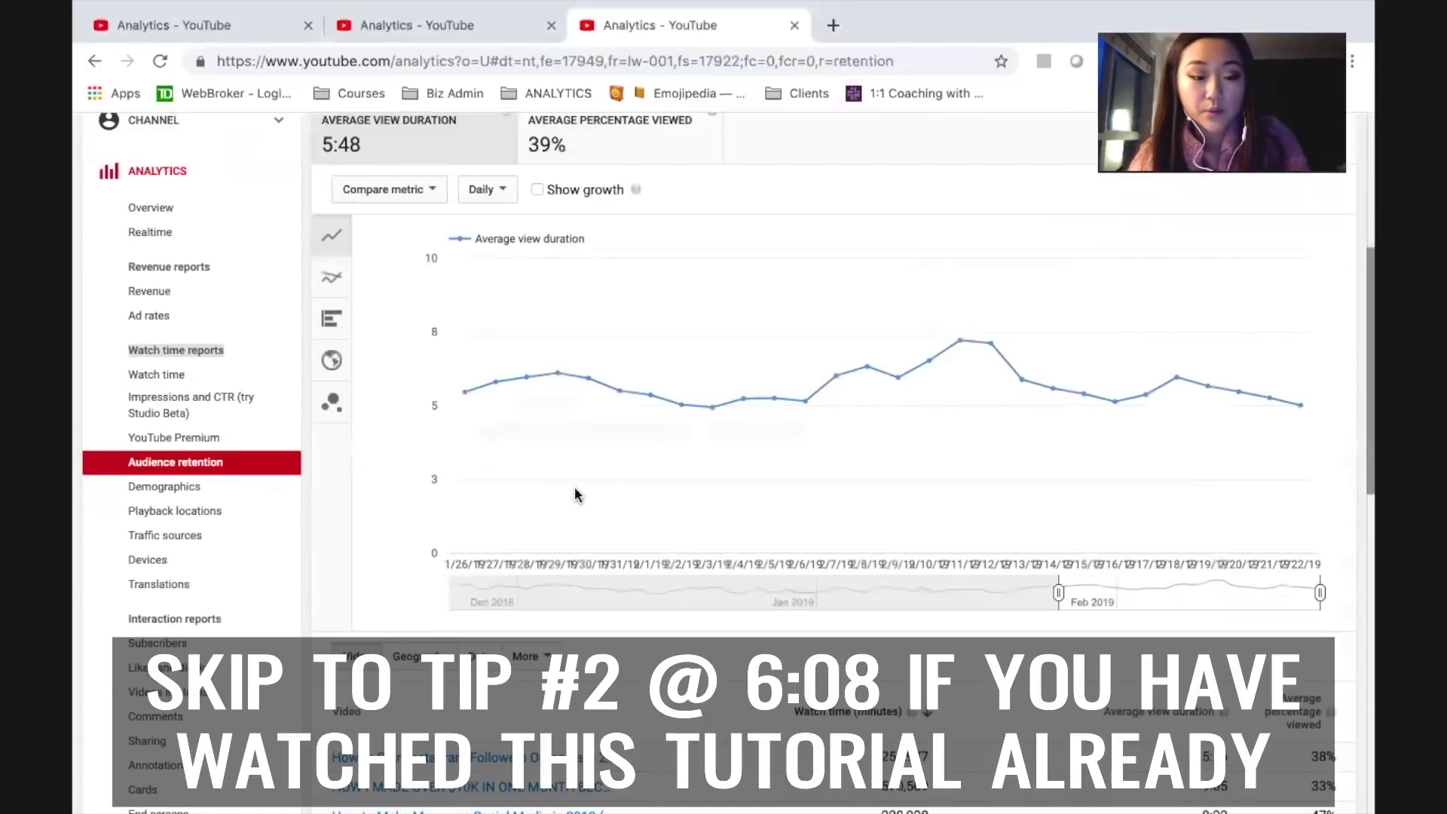
scroll(574, 486, down, 2)
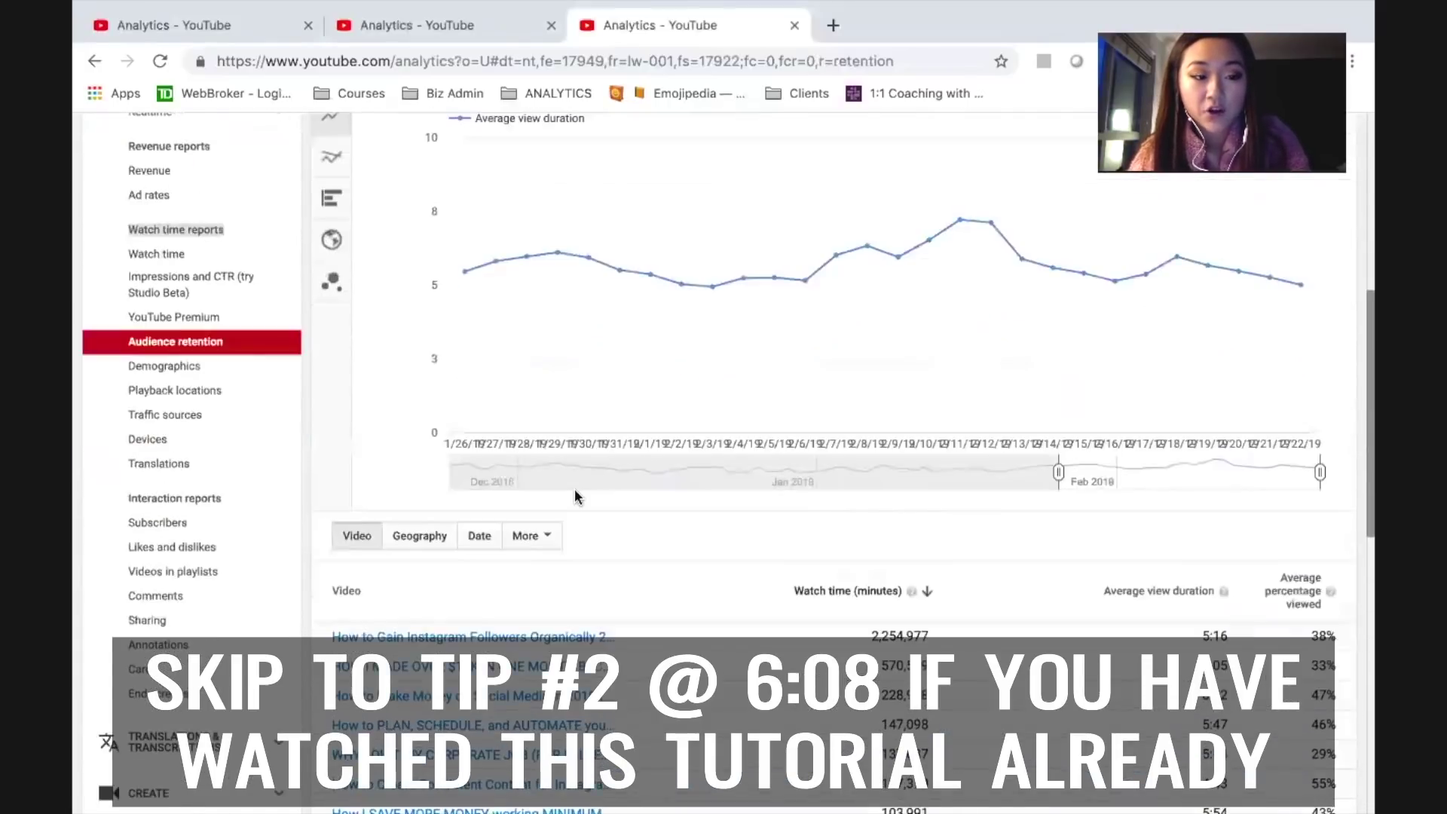
scroll(573, 490, down, 3)
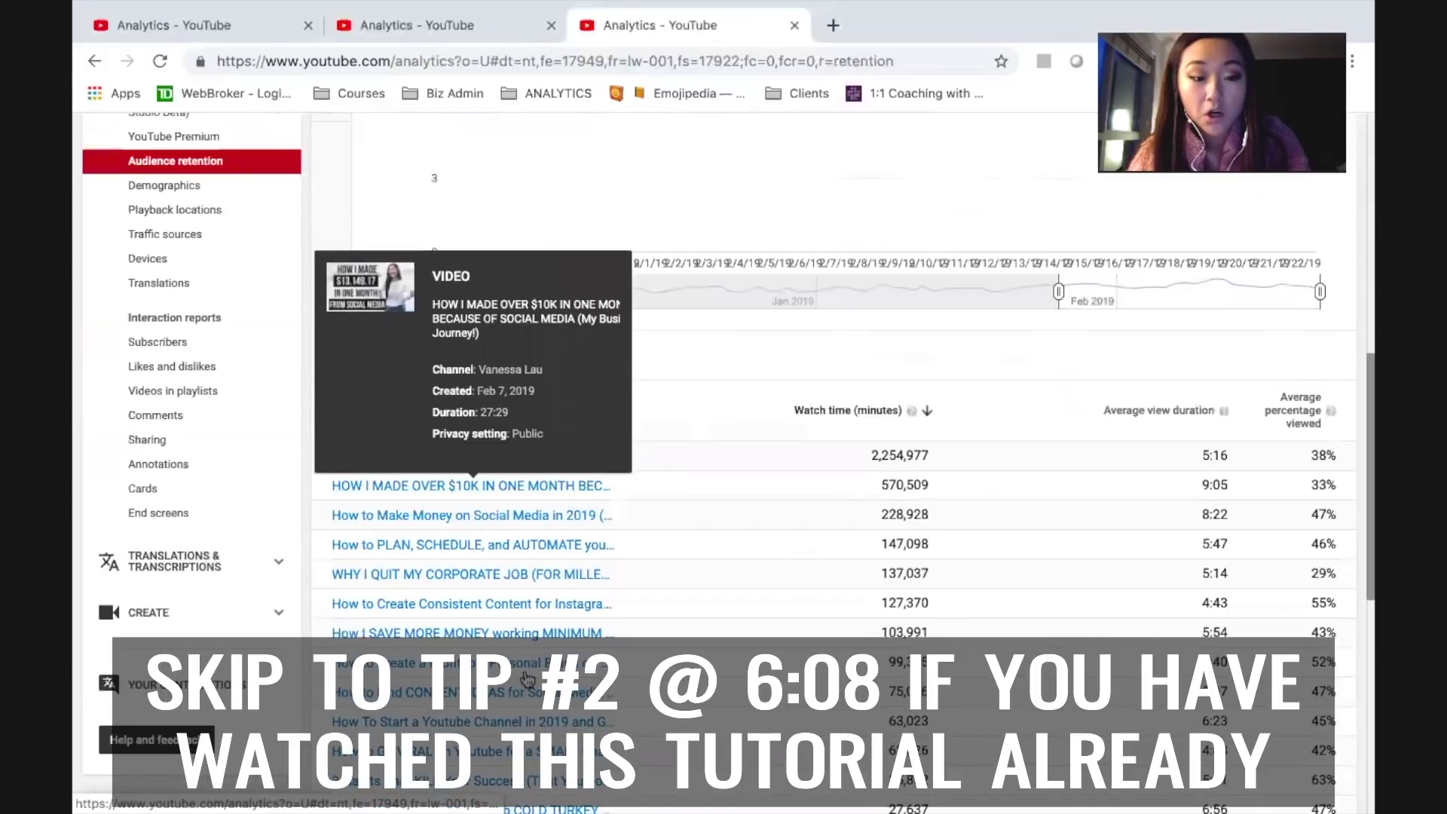
click(574, 460)
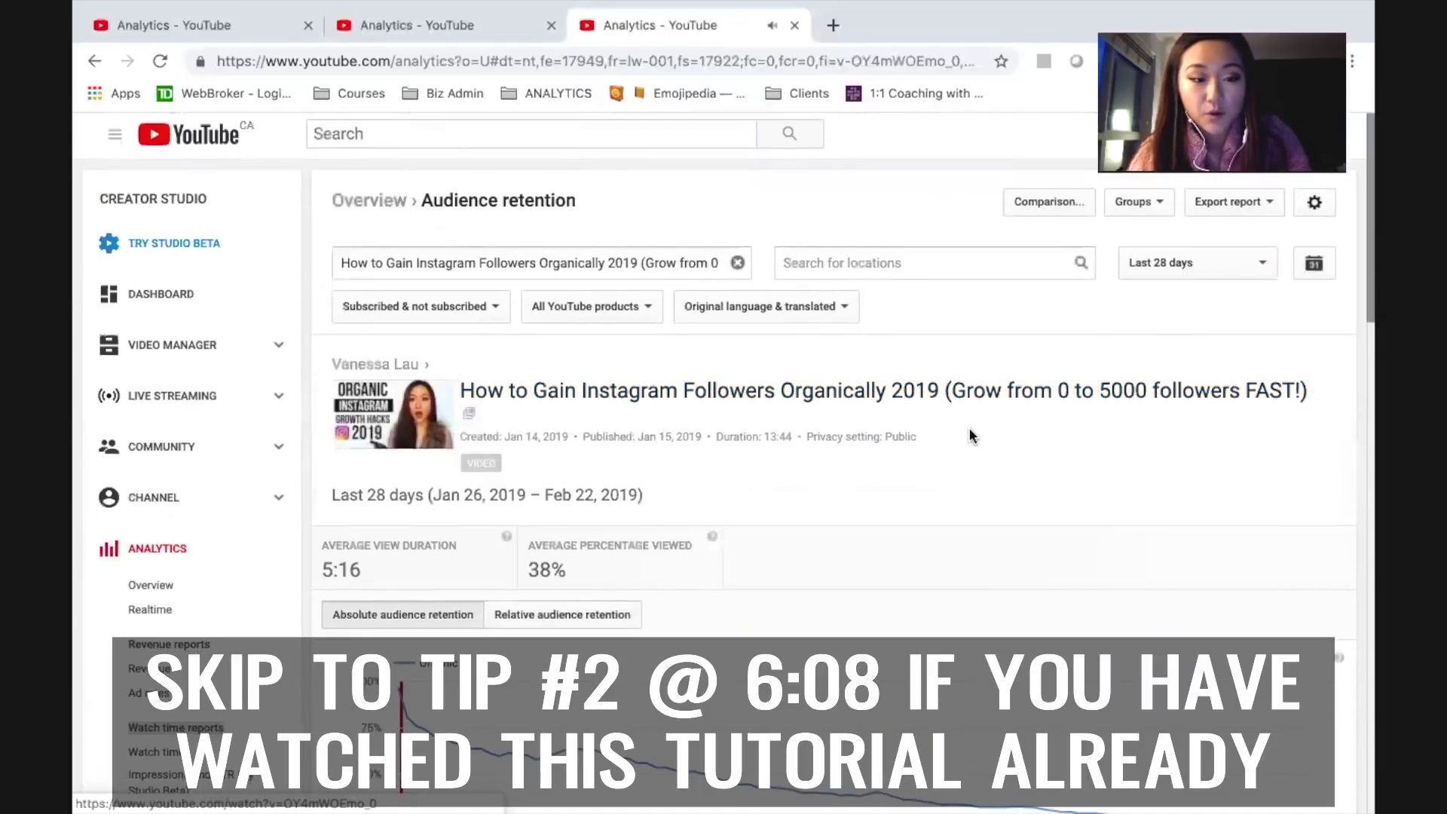
Switch the video's retention chart to relative audience retention and examine the curve against the average line
scroll(968, 428, down, 2)
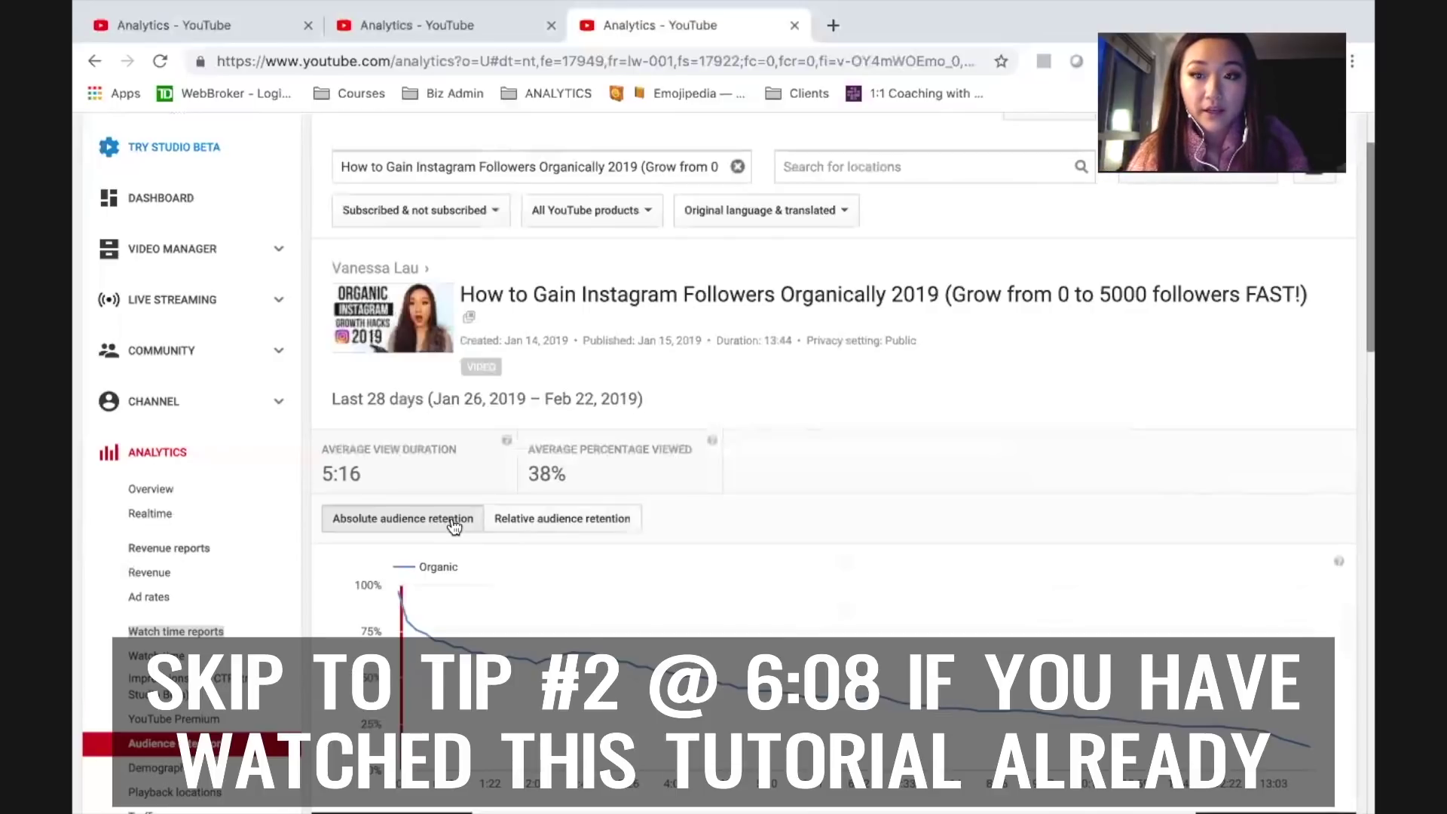
click(517, 529)
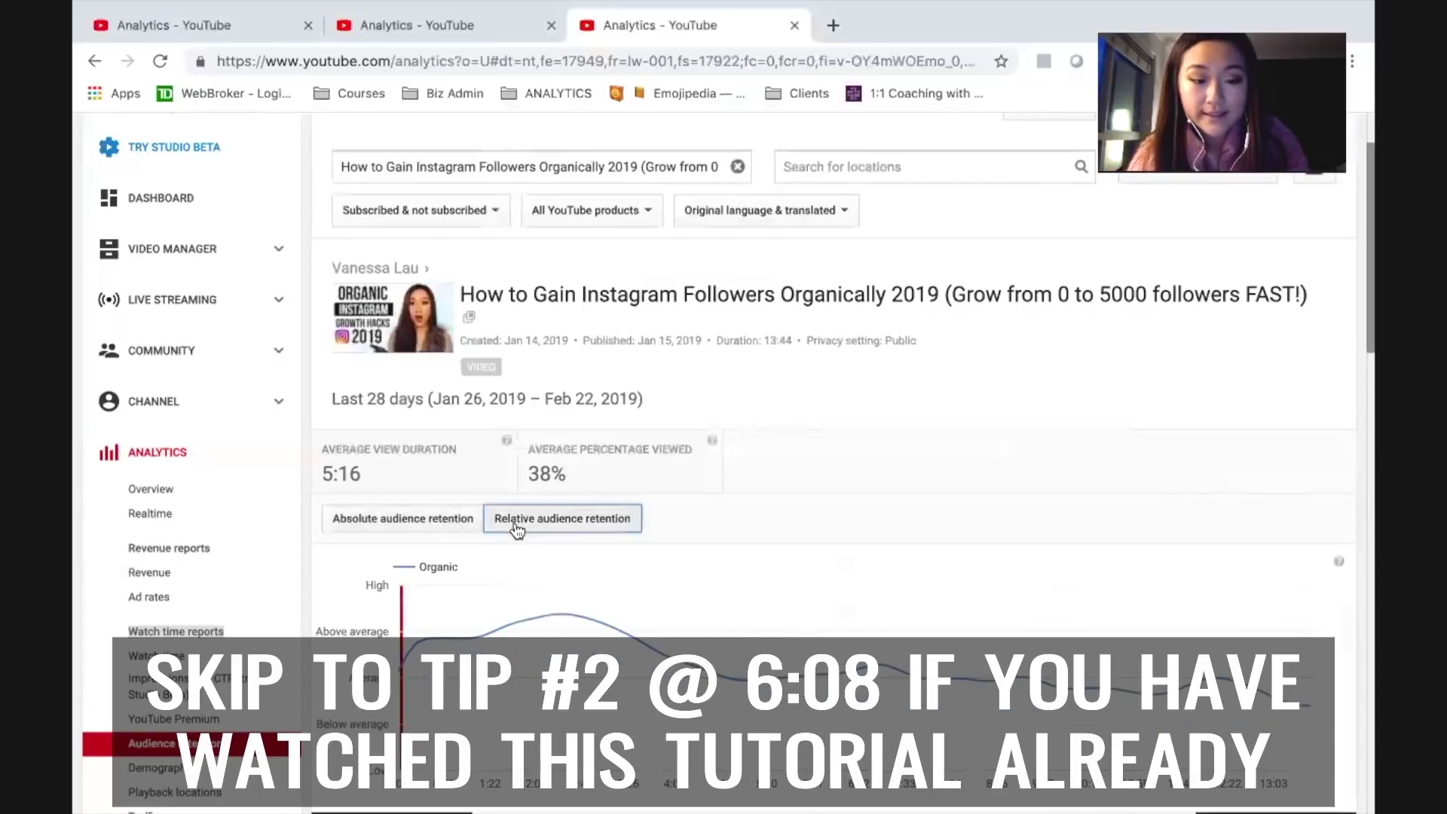
scroll(517, 529, down, 1)
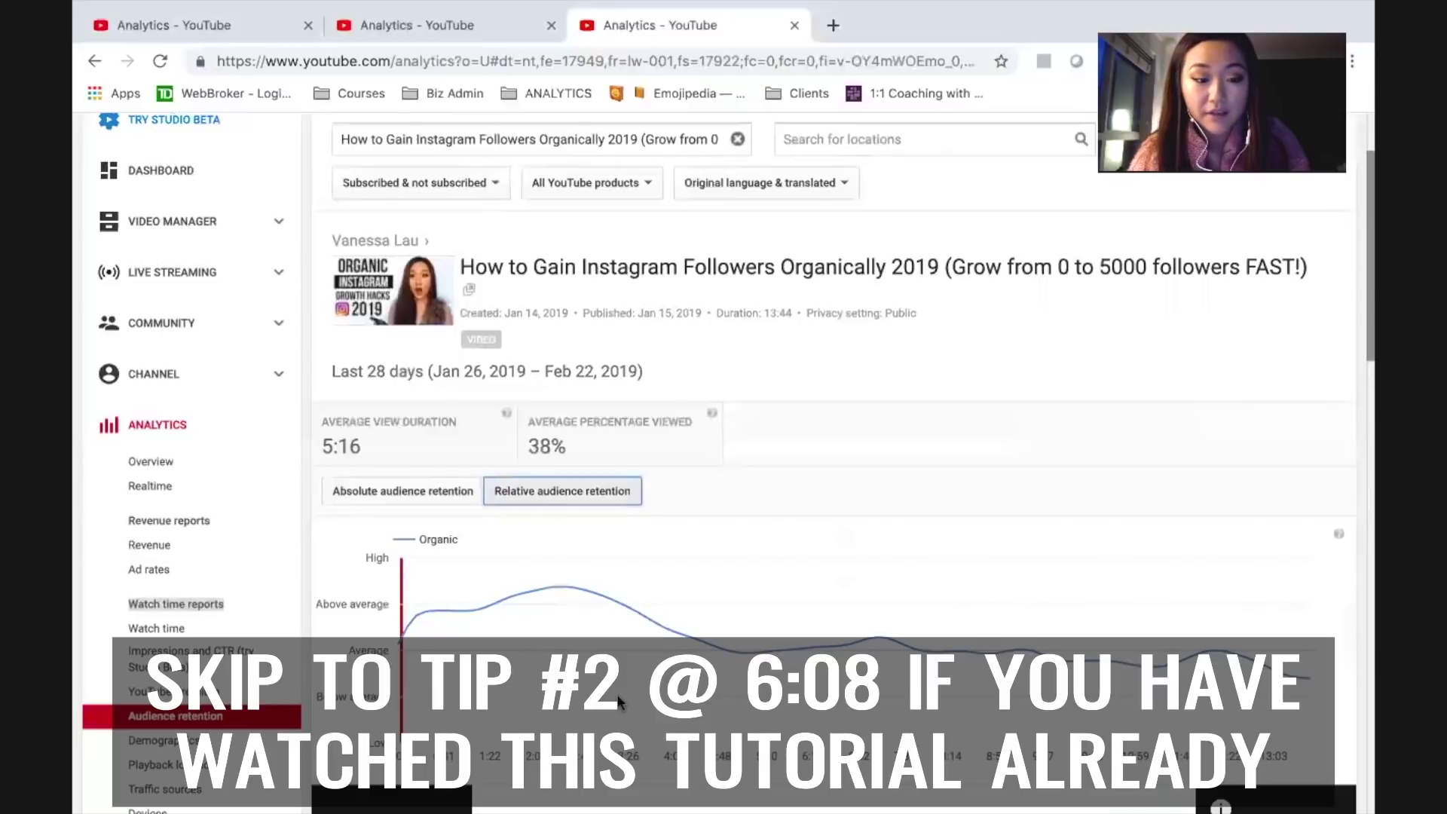
scroll(735, 680, down, 4)
scroll(725, 664, down, 5)
scroll(725, 665, up, 5)
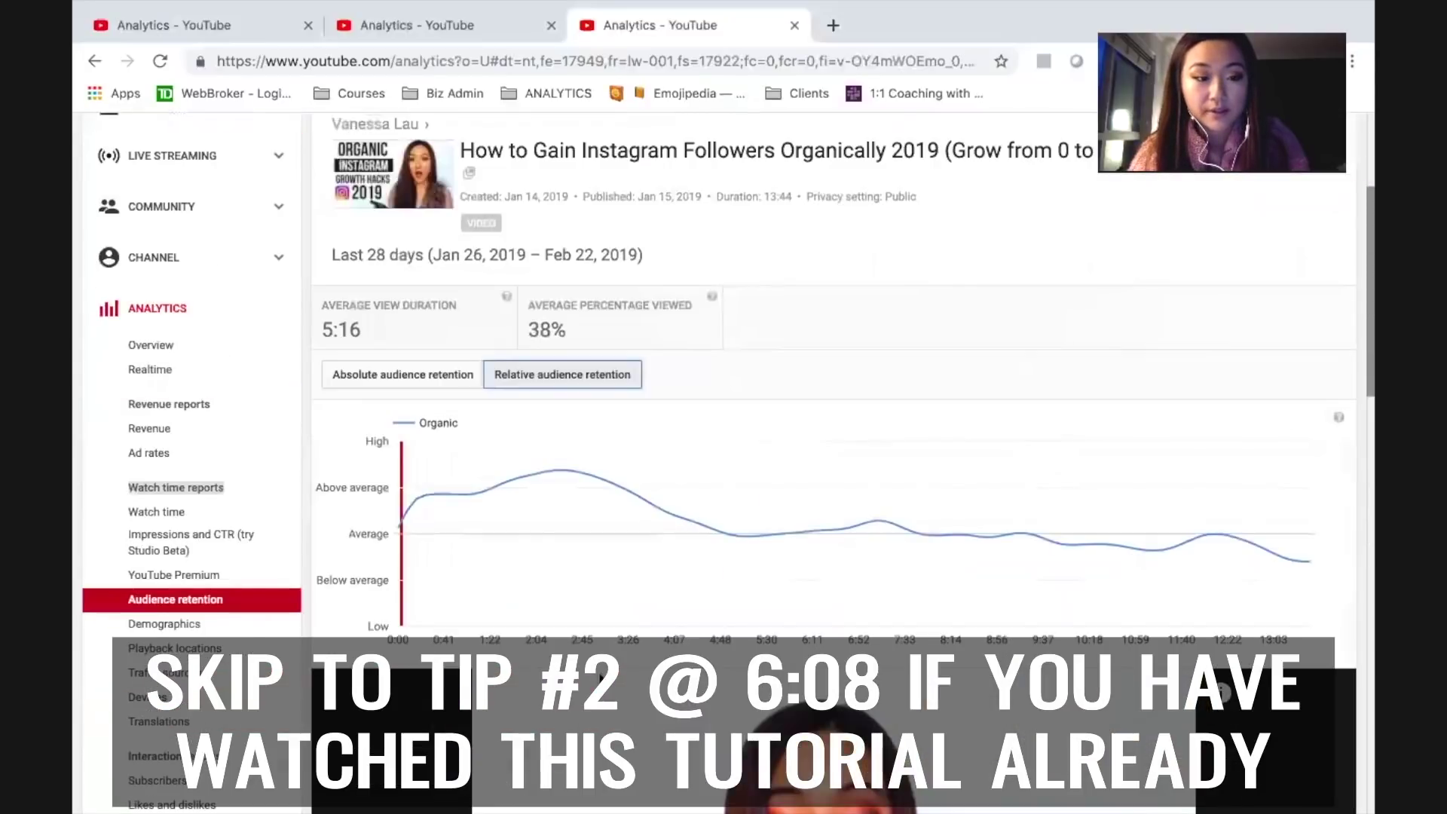
scroll(601, 596, down, 1)
scroll(425, 559, up, 1)
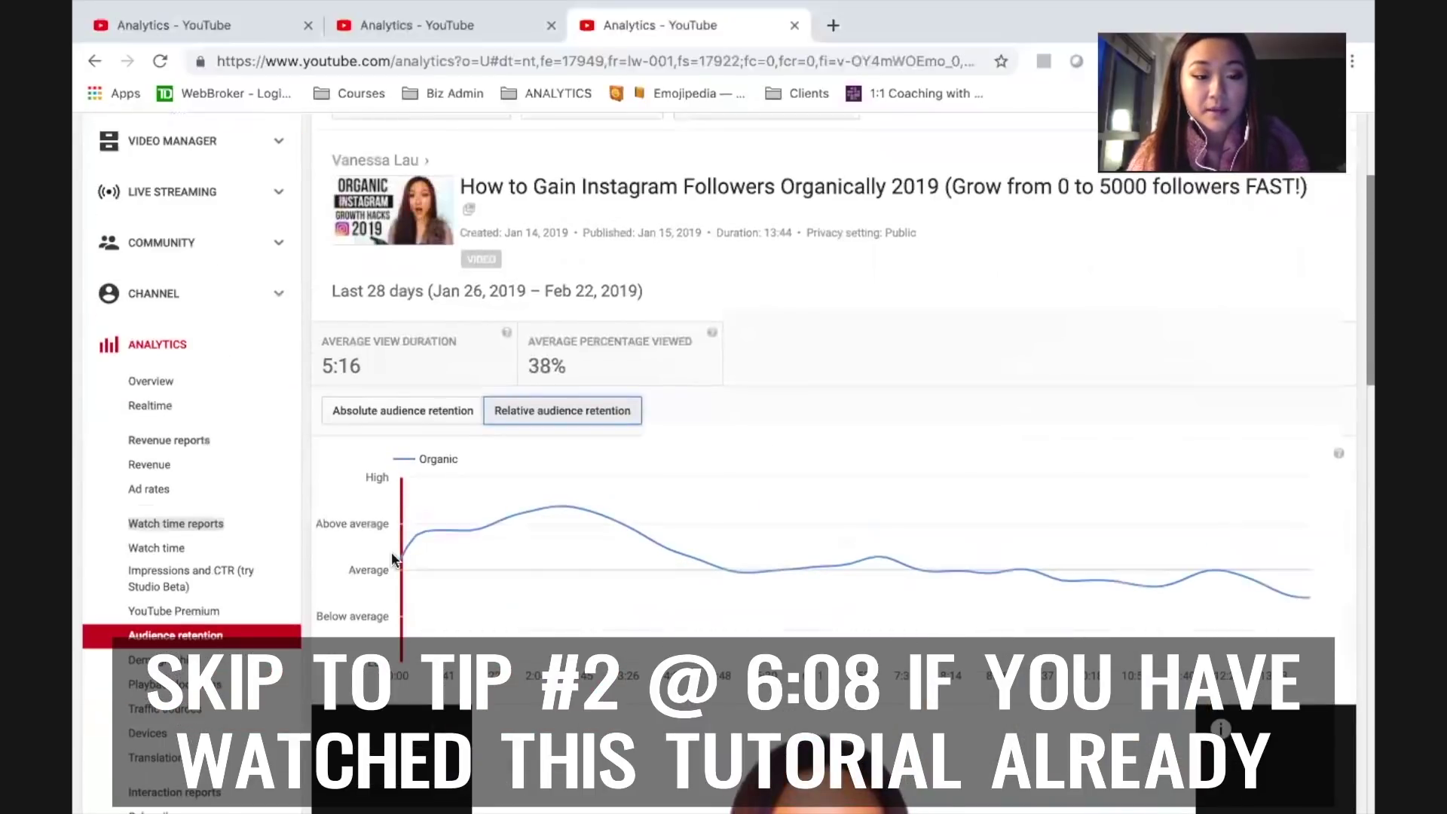
mouse_move(570, 504)
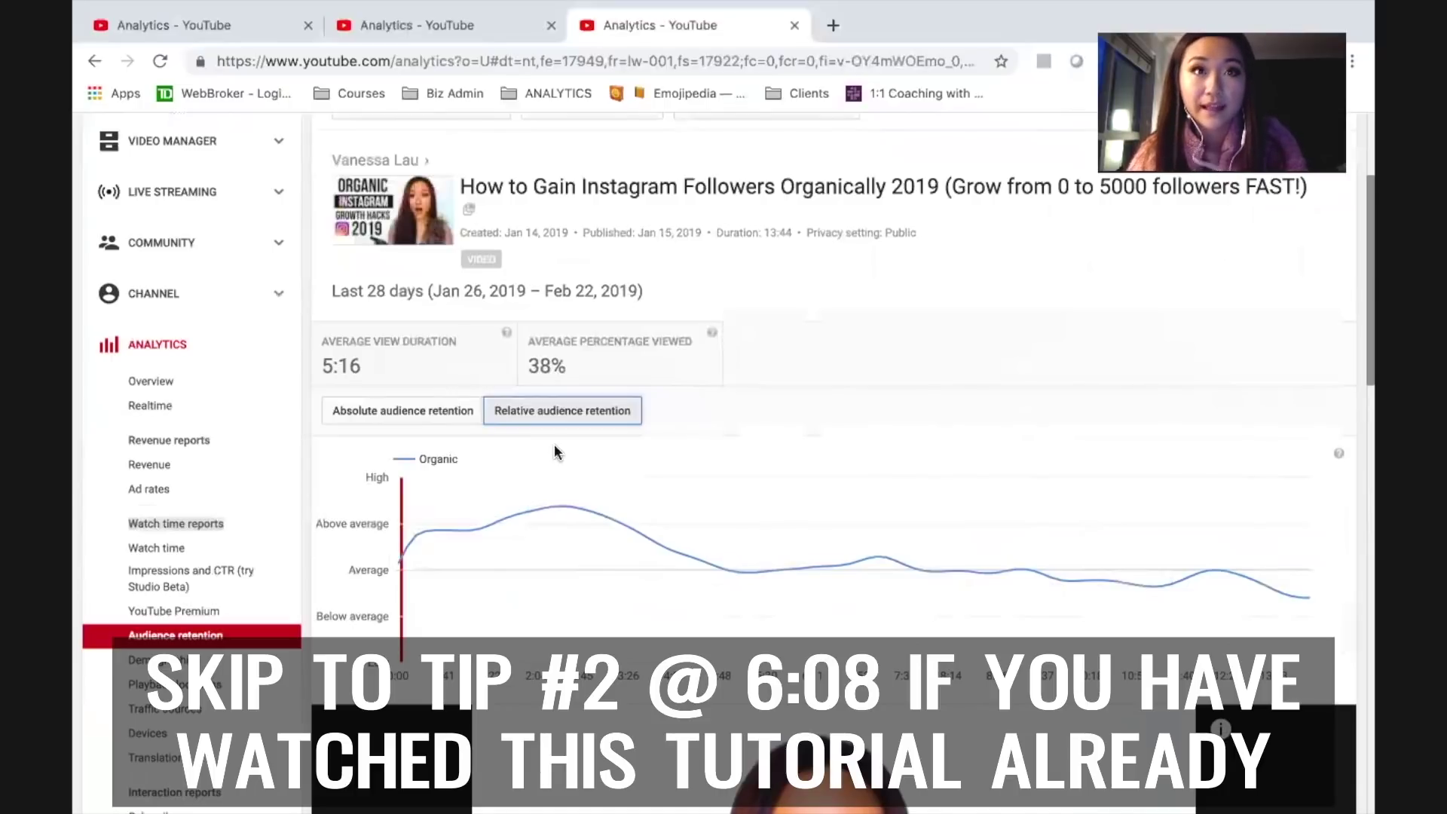
Switch the video's retention chart back to absolute audience retention and bring the whole curve into view
click(402, 413)
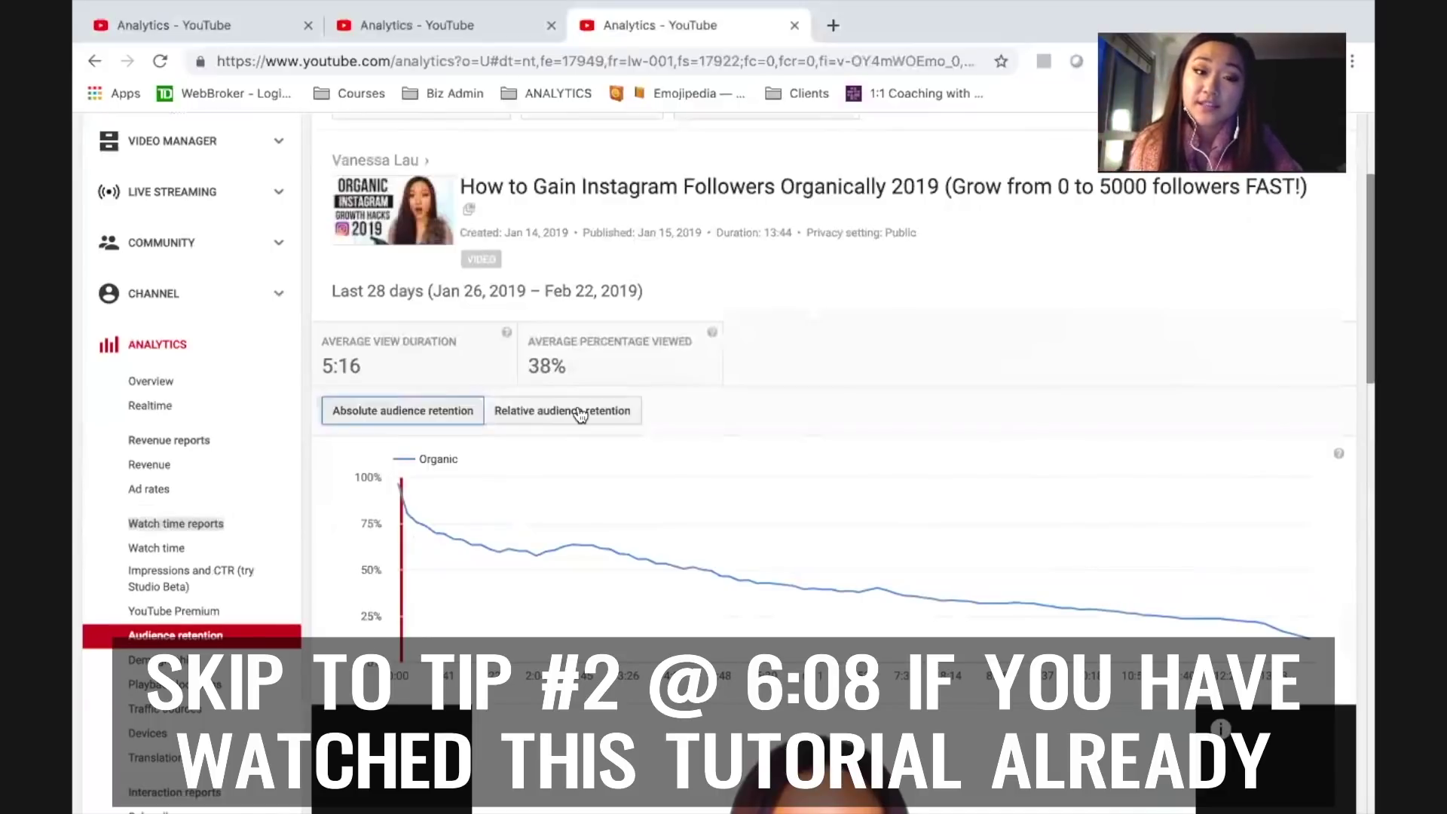
scroll(570, 419, down, 1)
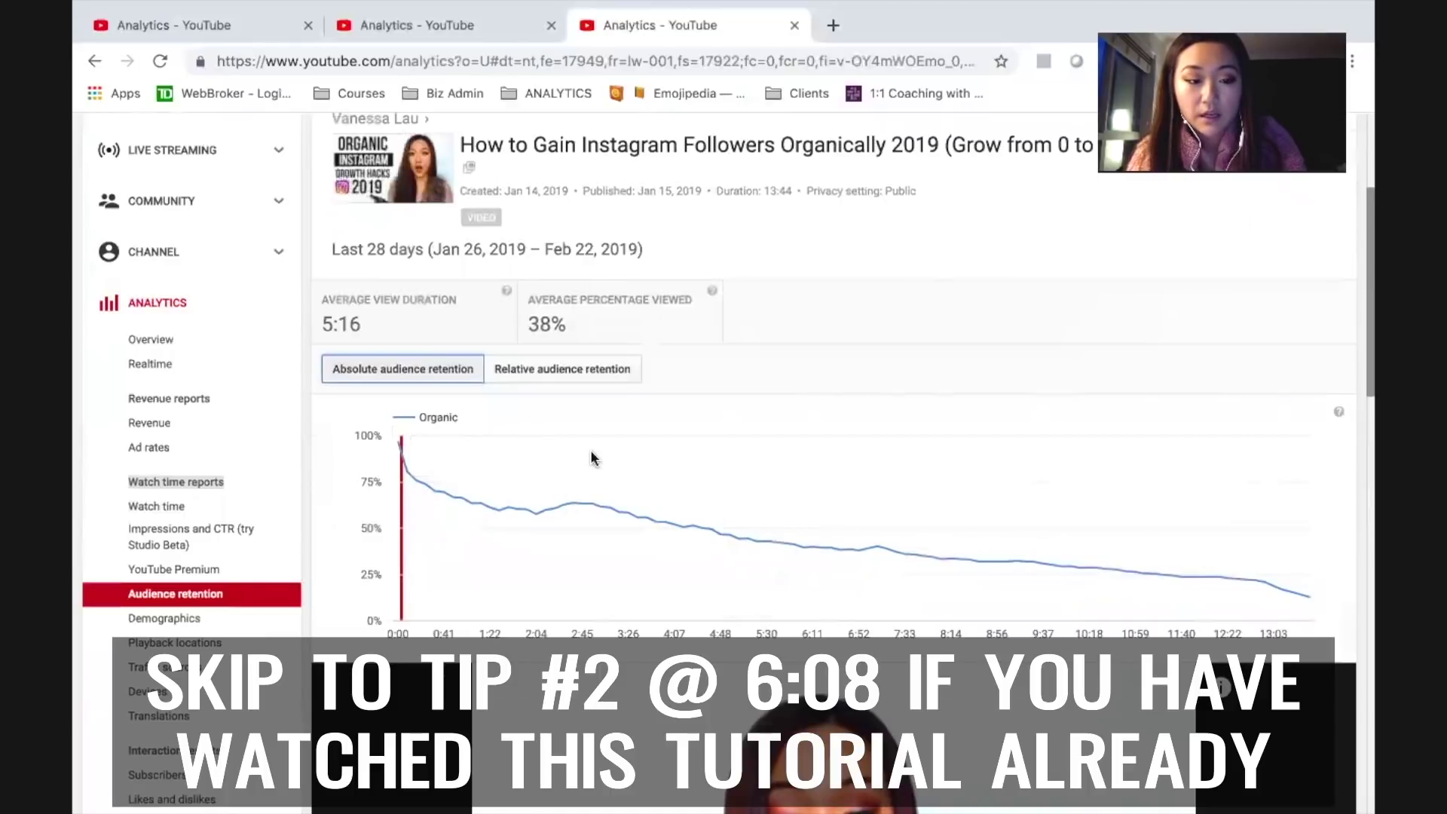
scroll(590, 449, down, 1)
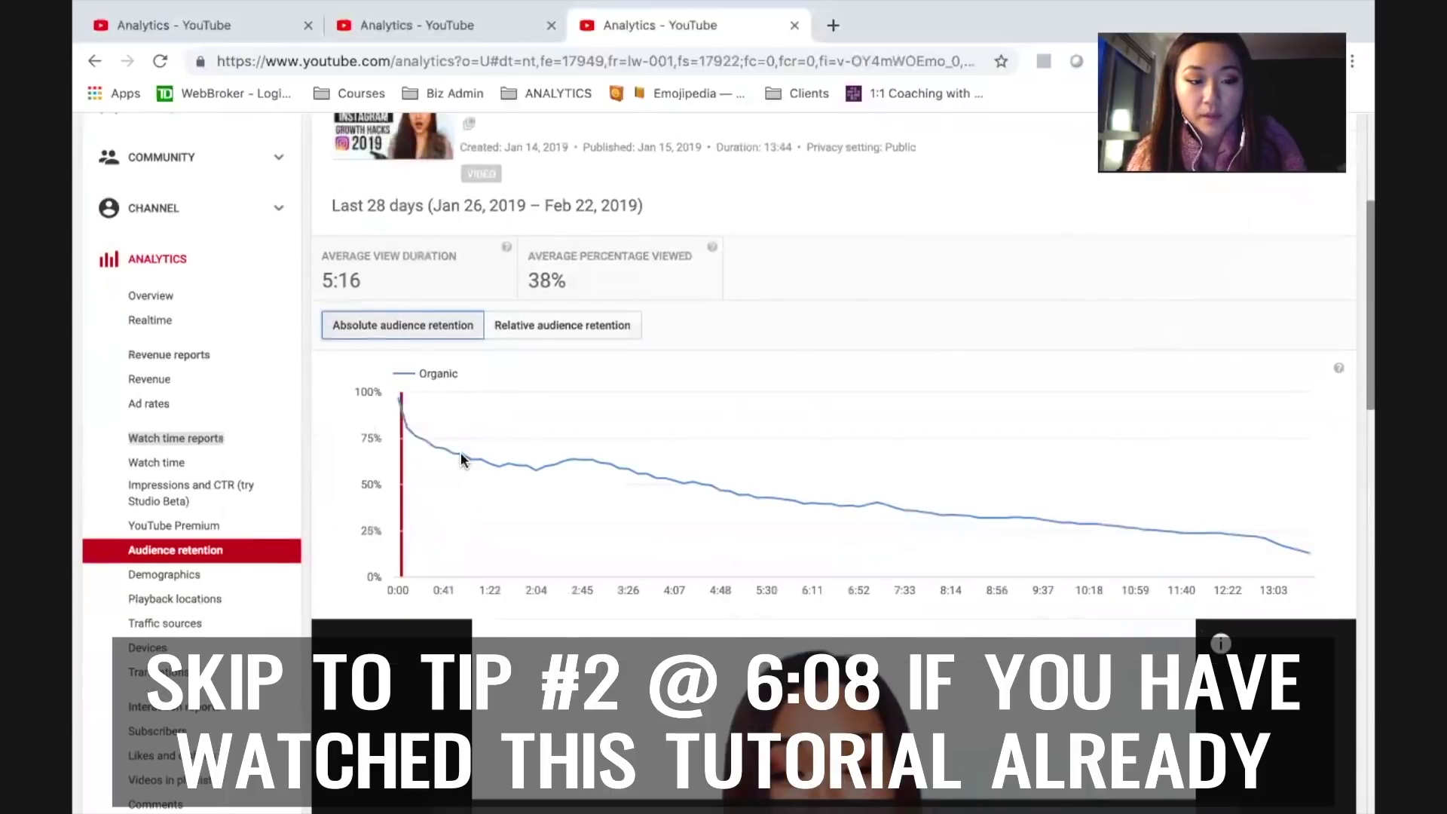
Jump the video preview to the 2:04 dip on the absolute retention curve and check the footage there
click(538, 473)
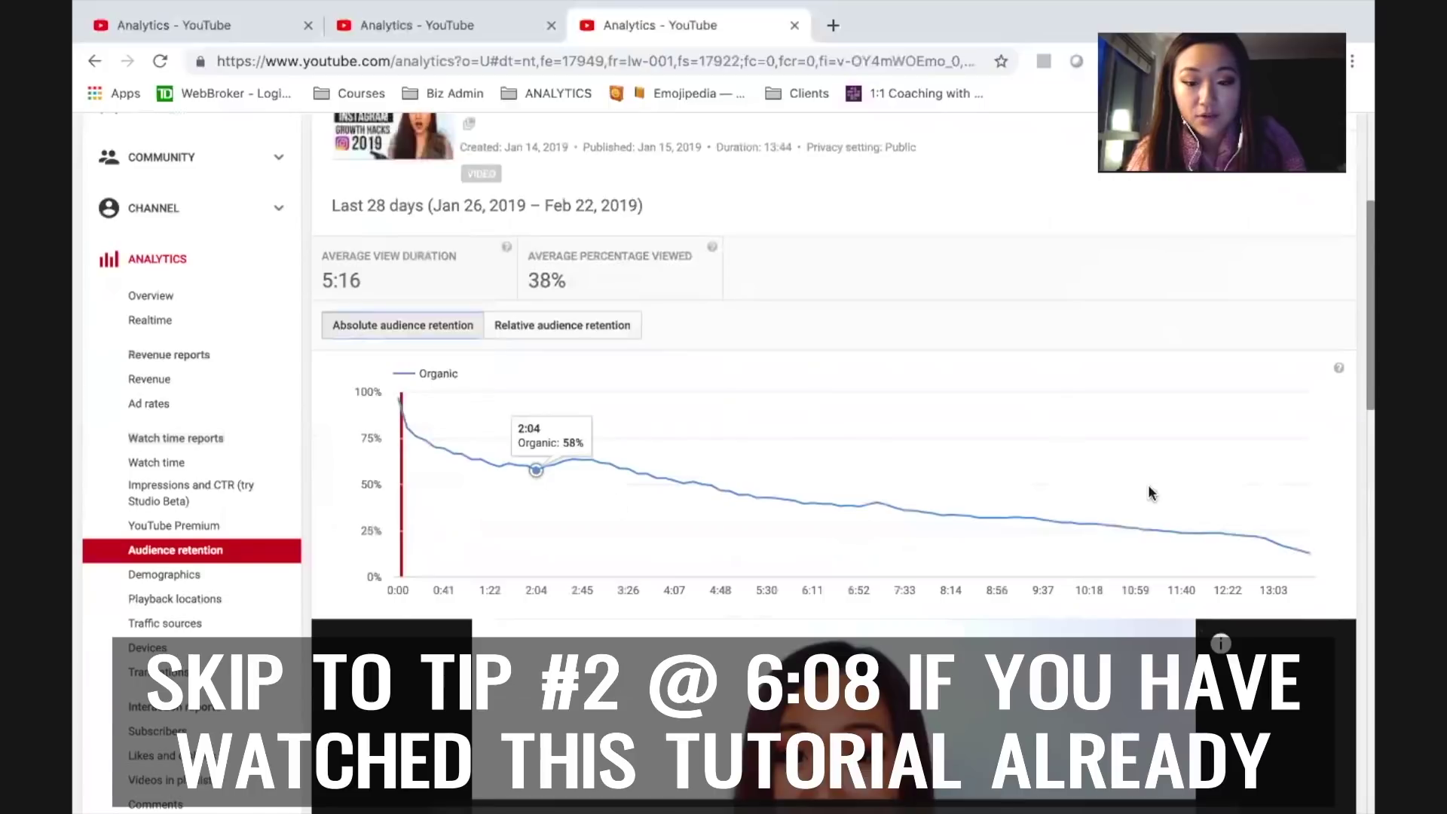
click(537, 473)
scroll(1198, 564, down, 4)
click(1200, 563)
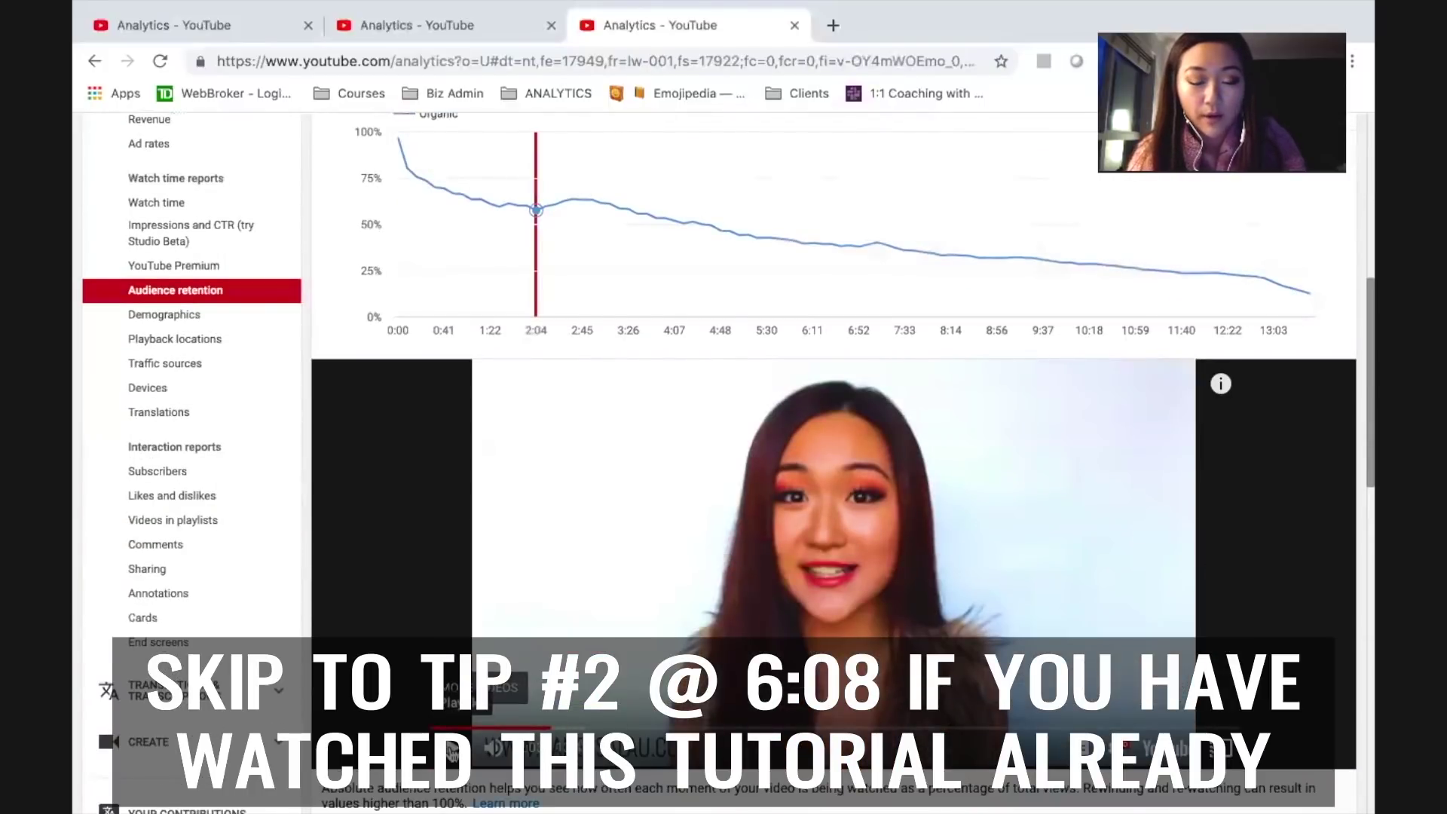
mouse_move(536, 216)
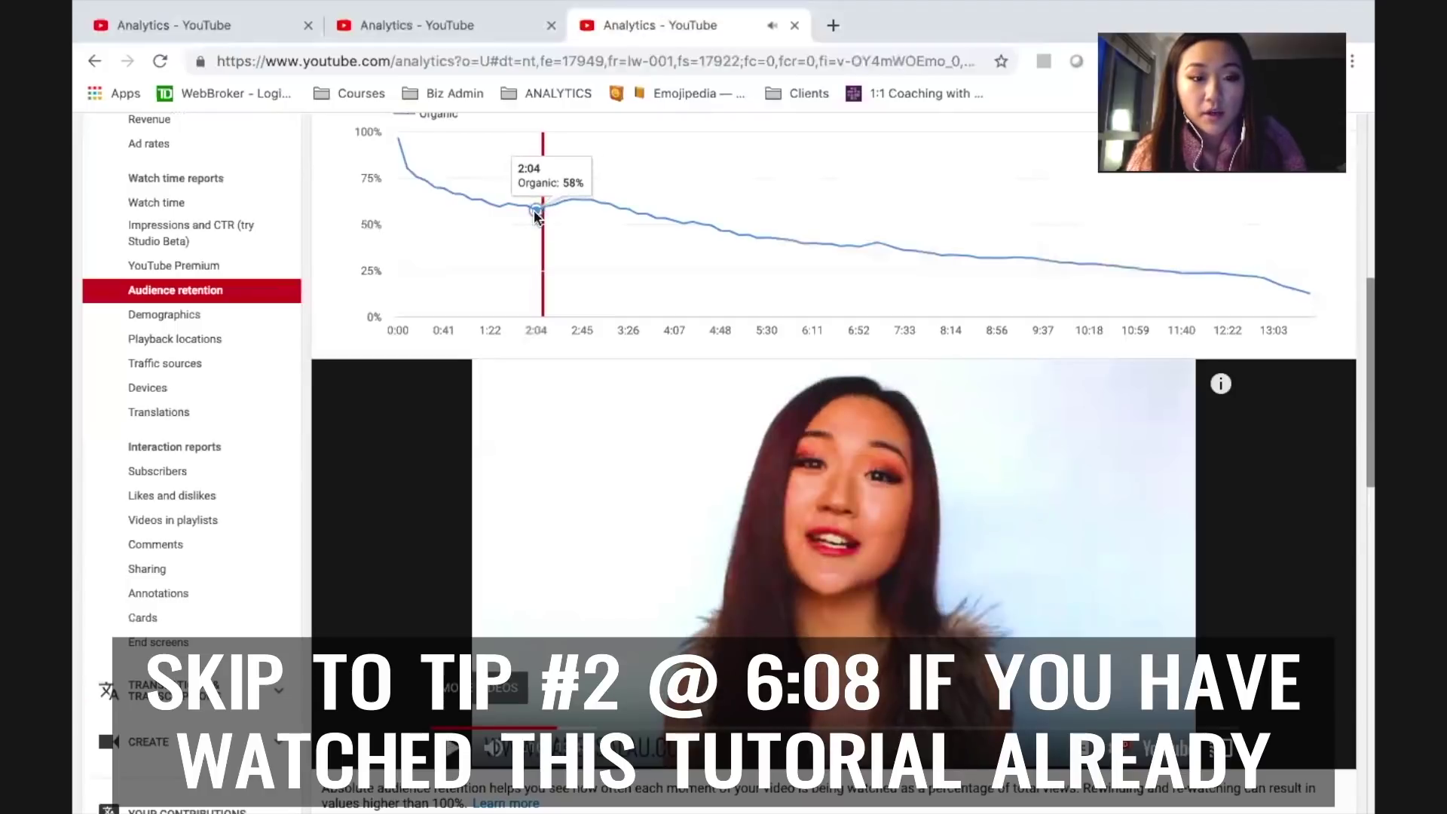
scroll(531, 233, up, 1)
scroll(533, 257, up, 1)
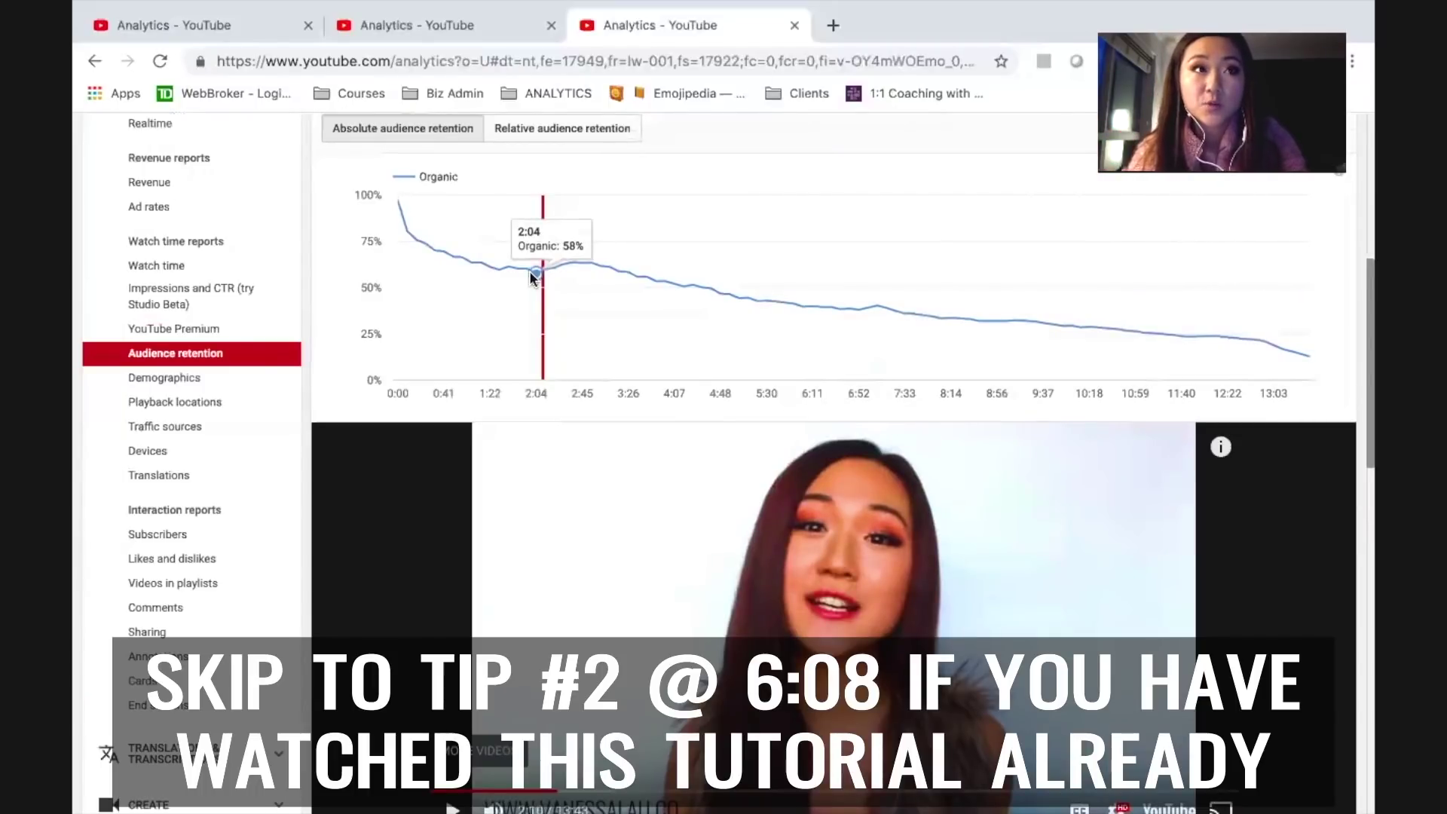
scroll(532, 275, up, 1)
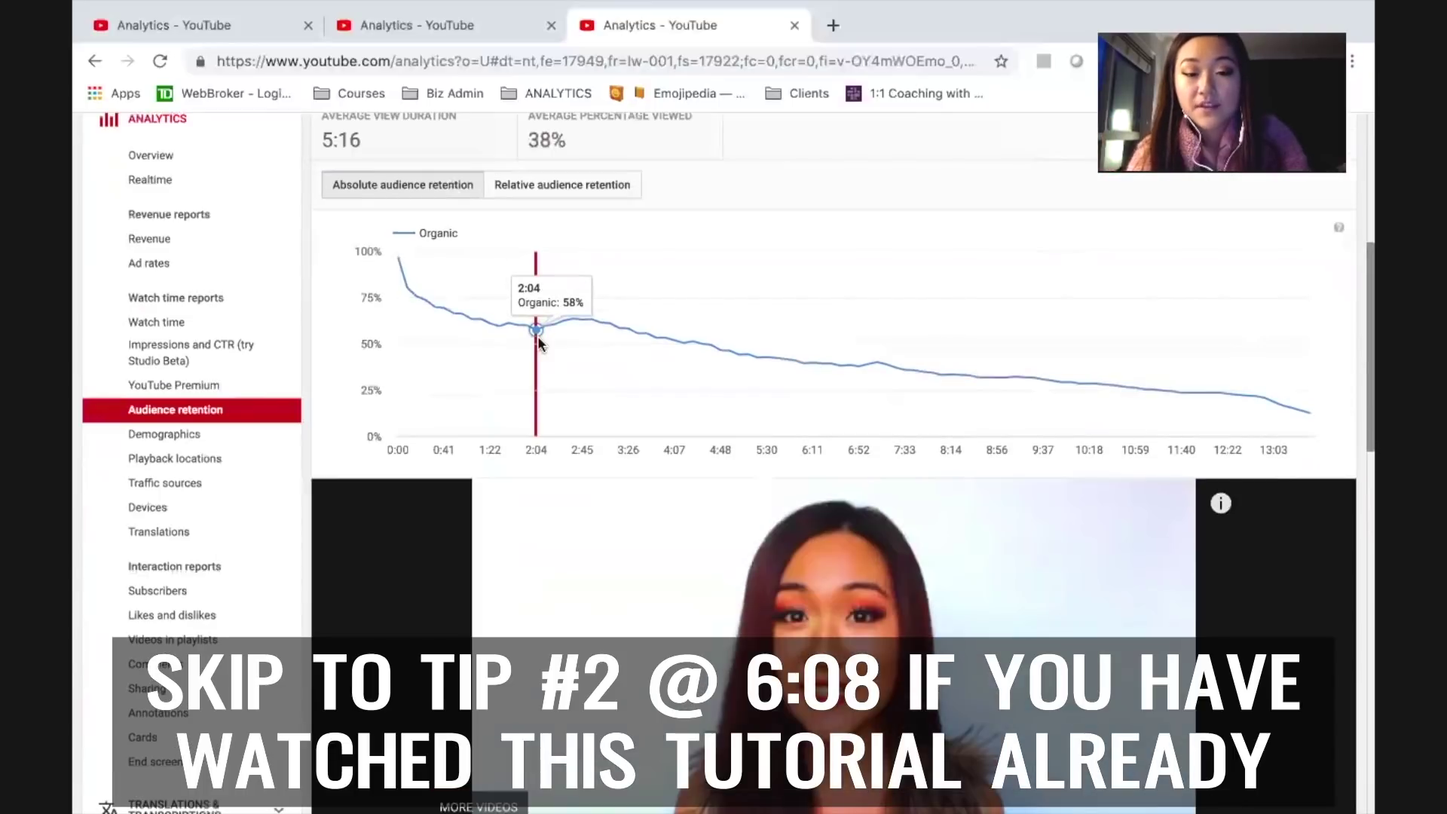
Jump the video preview to the small peak at 7:08 on the retention curve and inspect that frame
click(877, 362)
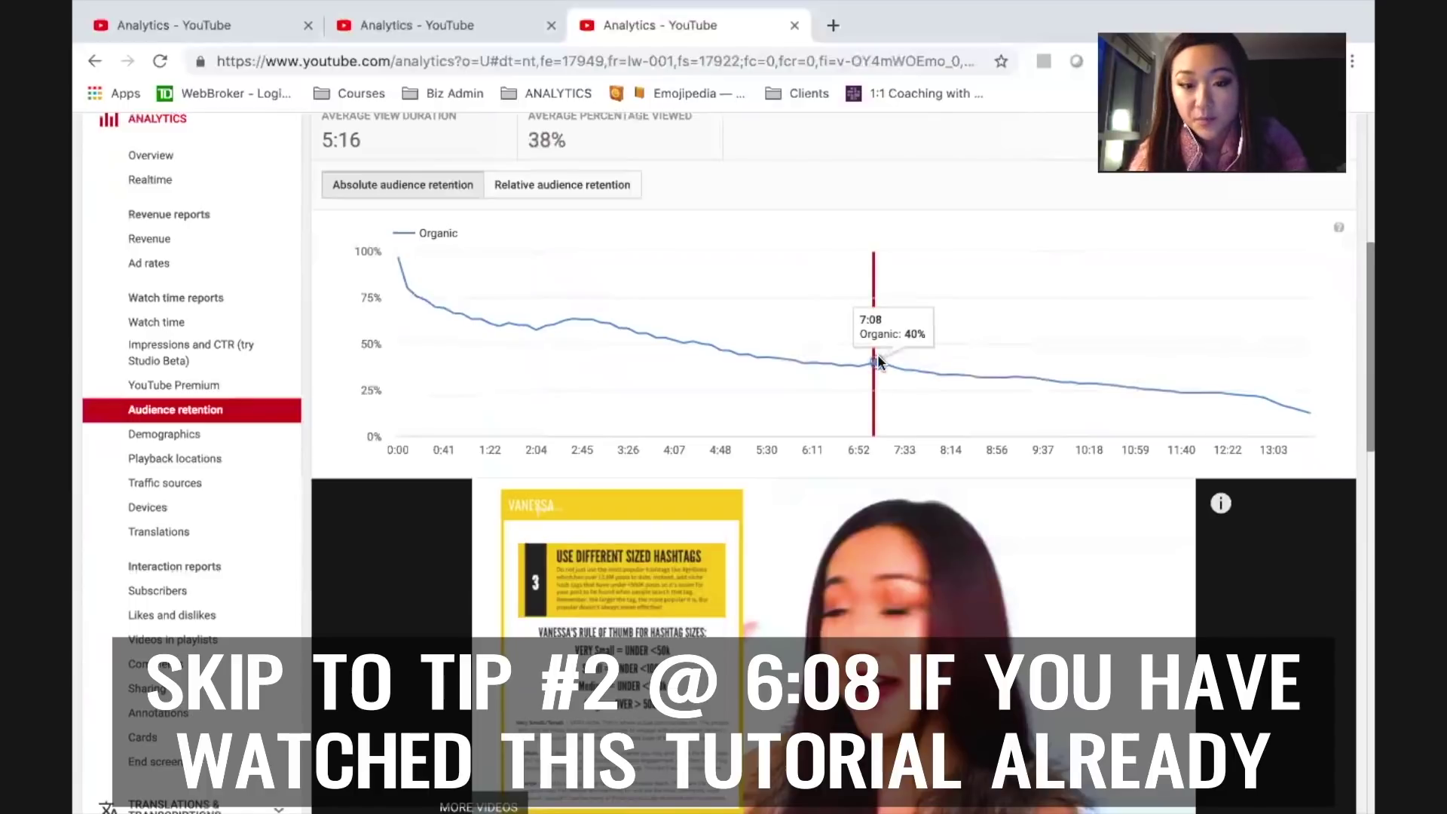
scroll(878, 373, down, 3)
scroll(879, 373, down, 1)
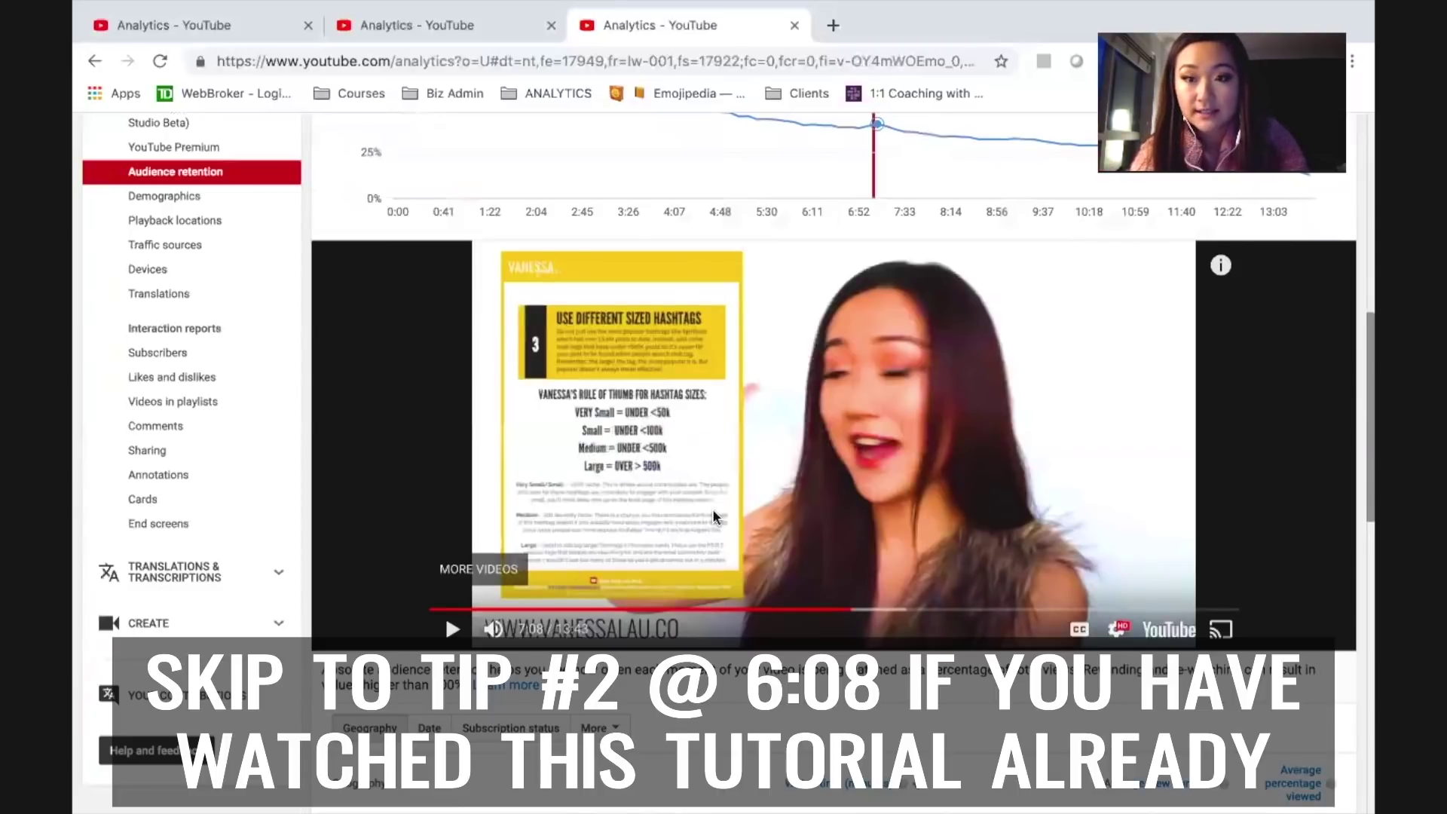
scroll(715, 516, up, 3)
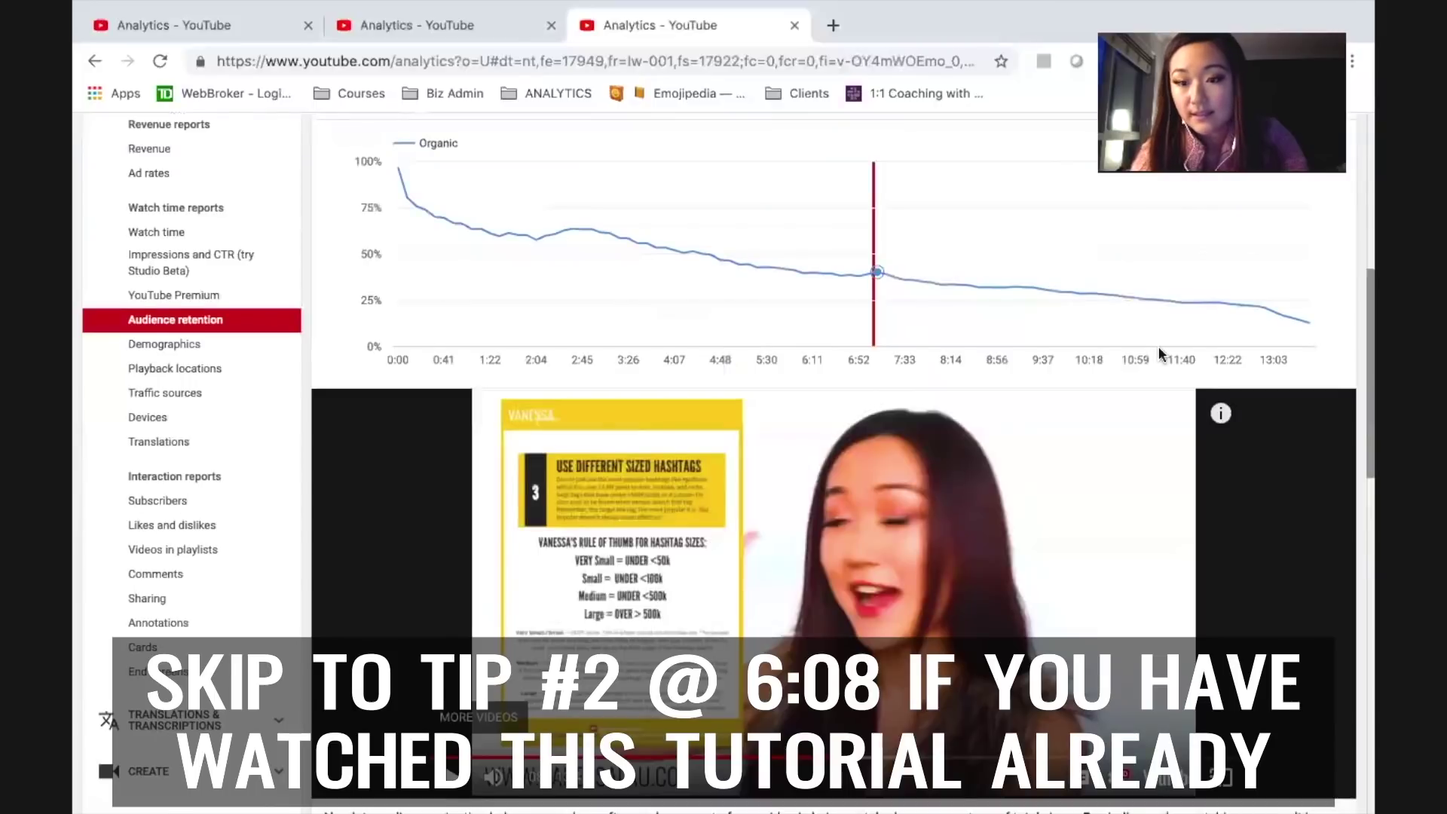
Jump the video preview to the 12:55 drop-off on the retention curve, pause playback and examine the curve's end
mouse_move(1267, 312)
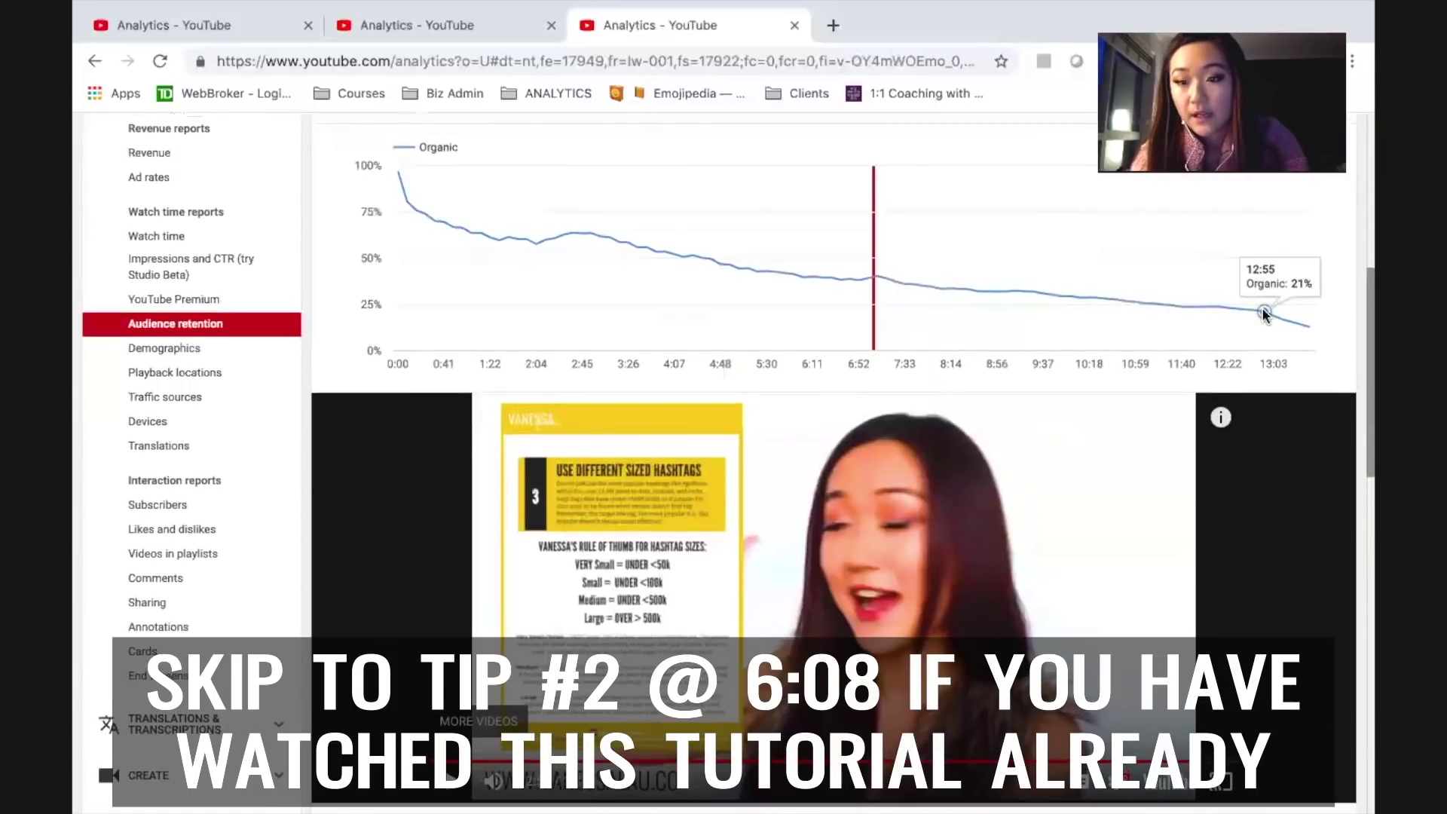
click(1262, 306)
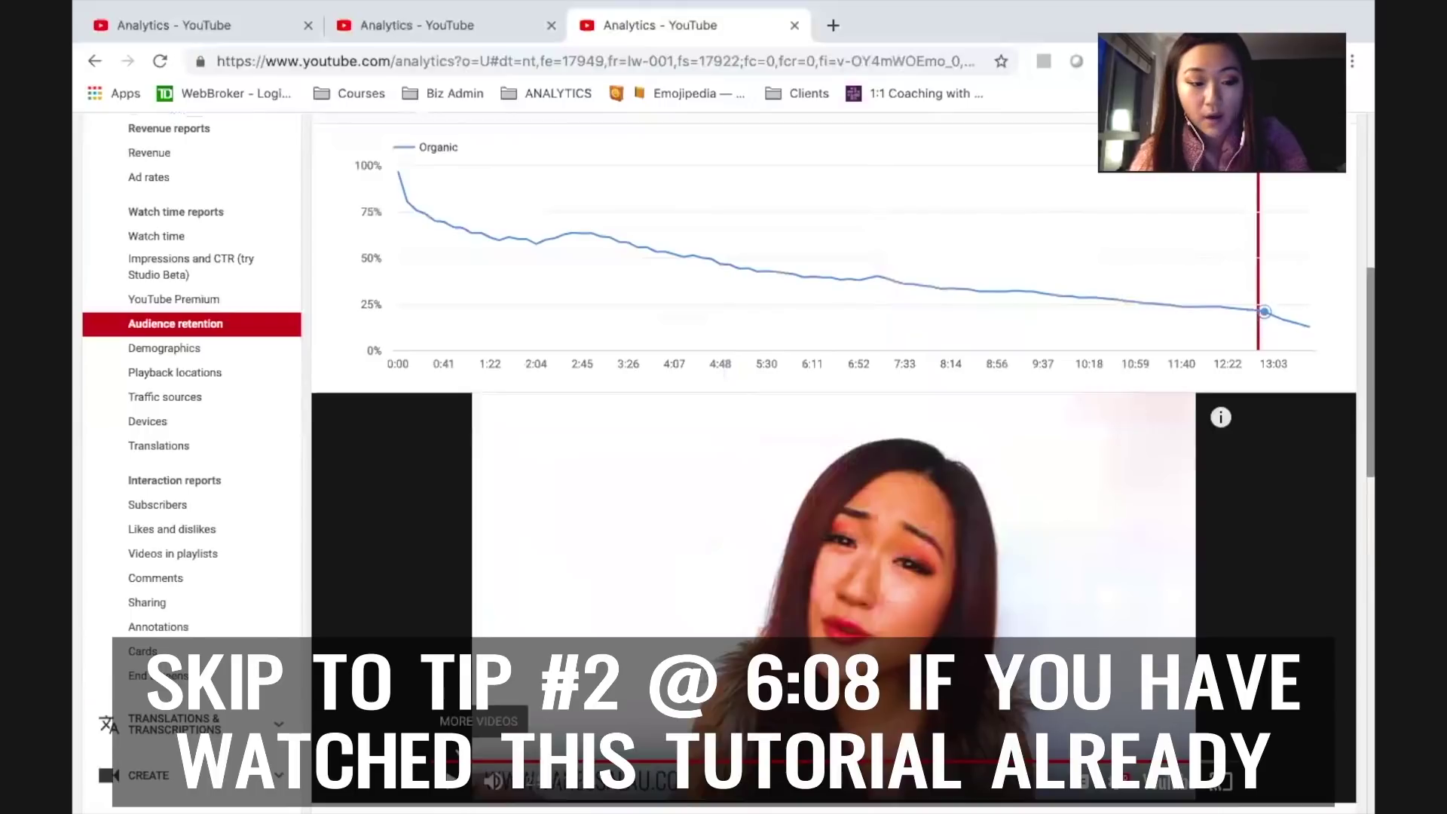
scroll(753, 528, down, 2)
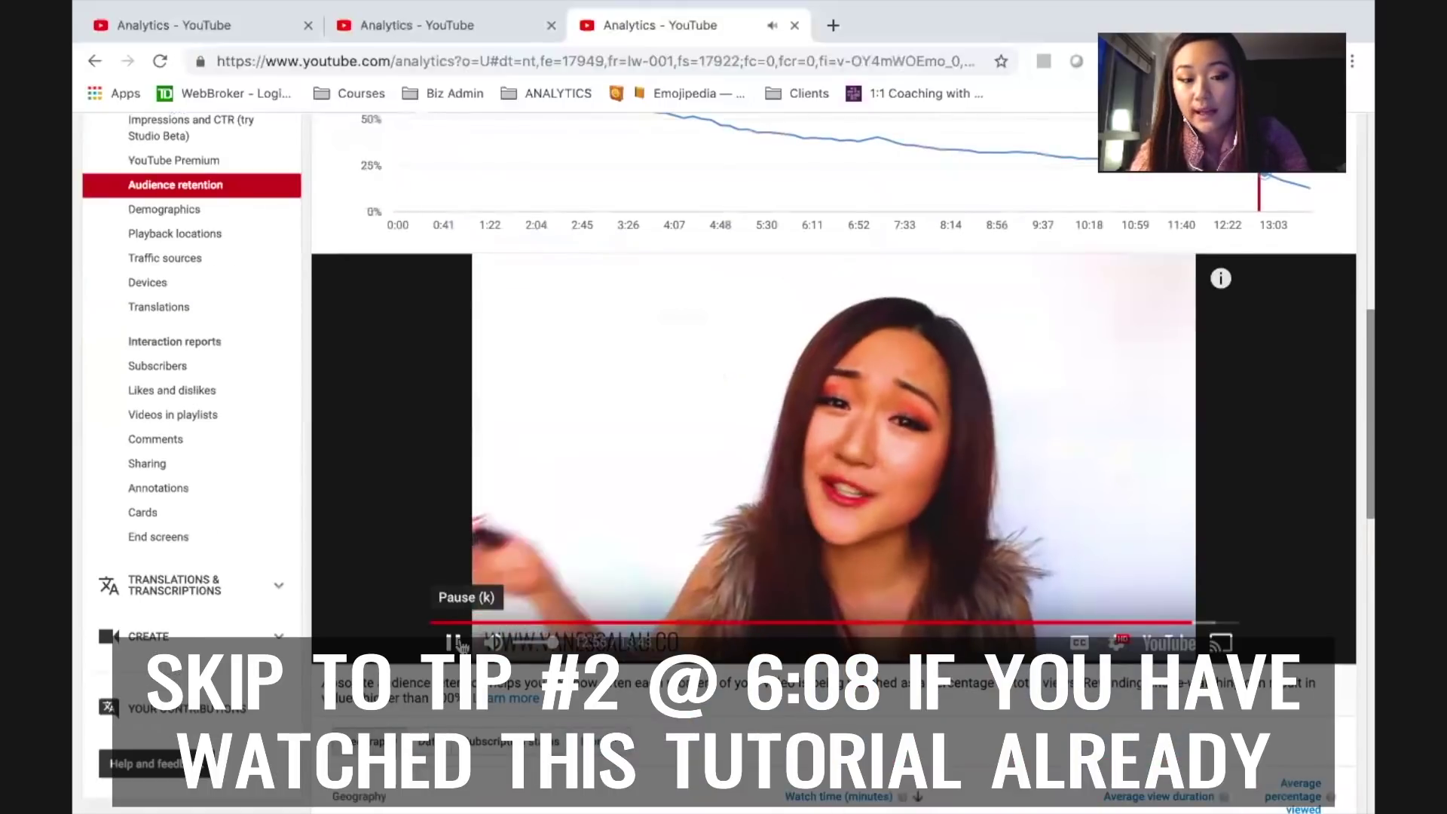
click(454, 642)
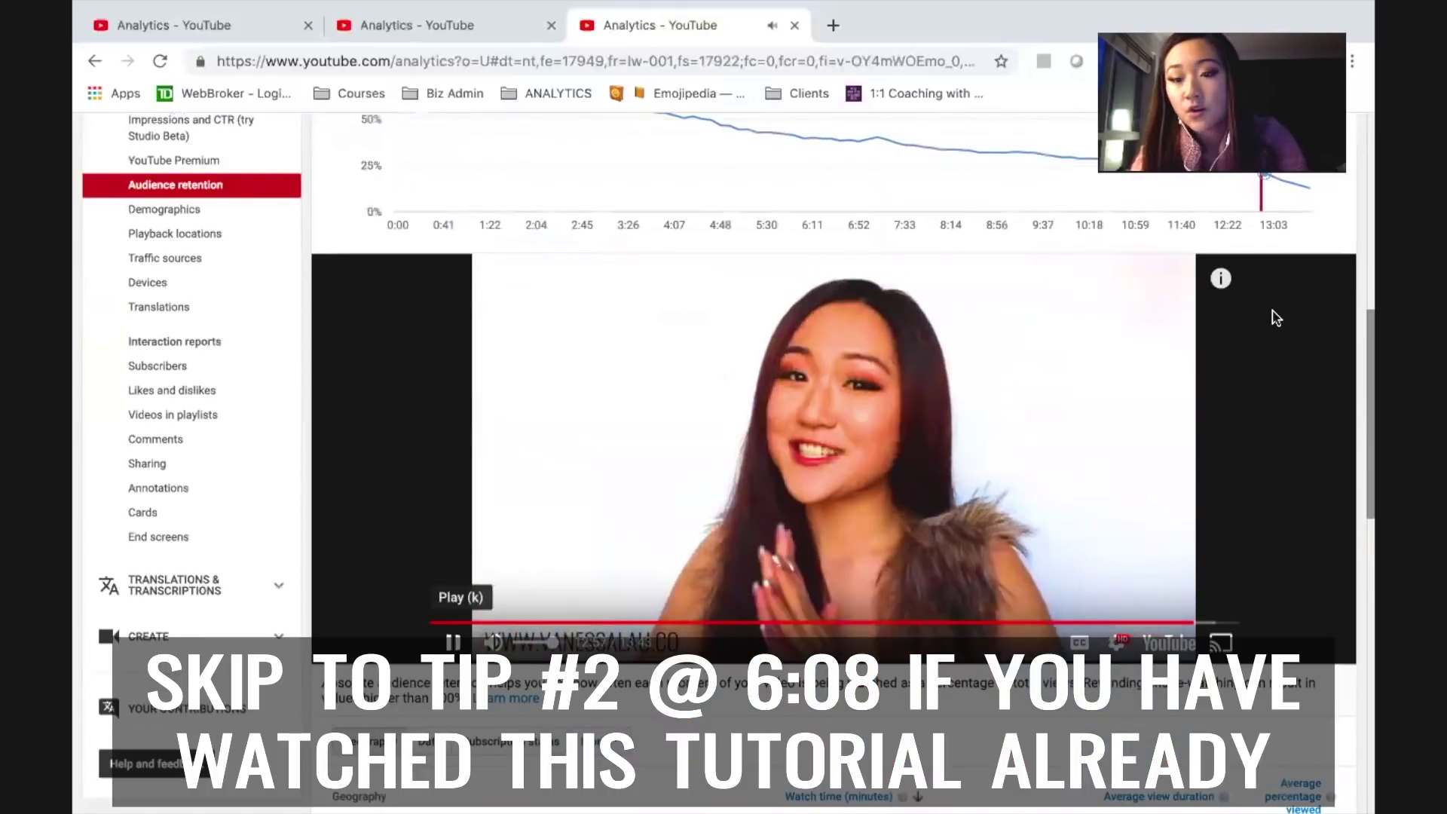
scroll(1273, 362, up, 3)
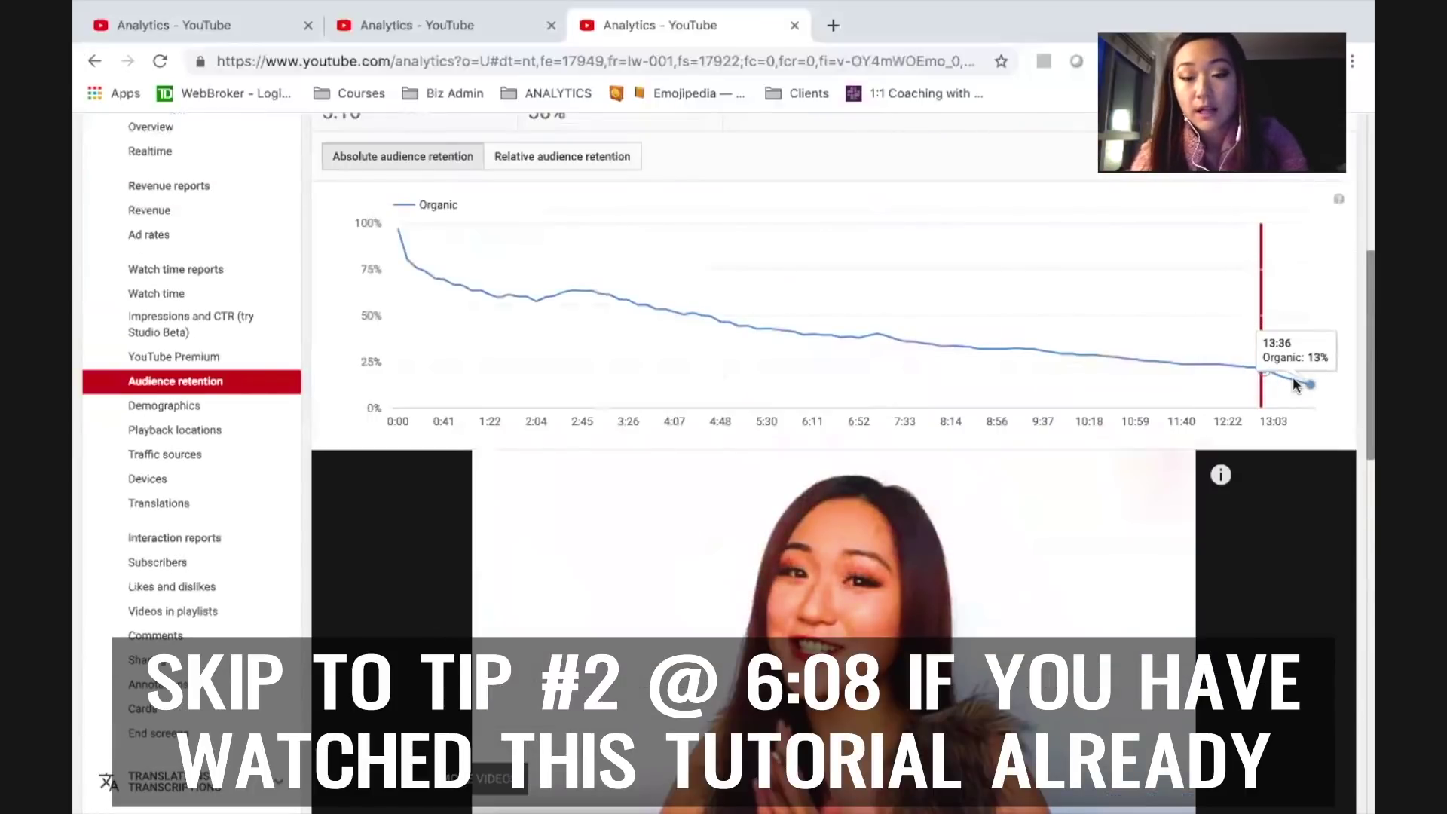
scroll(1294, 385, up, 3)
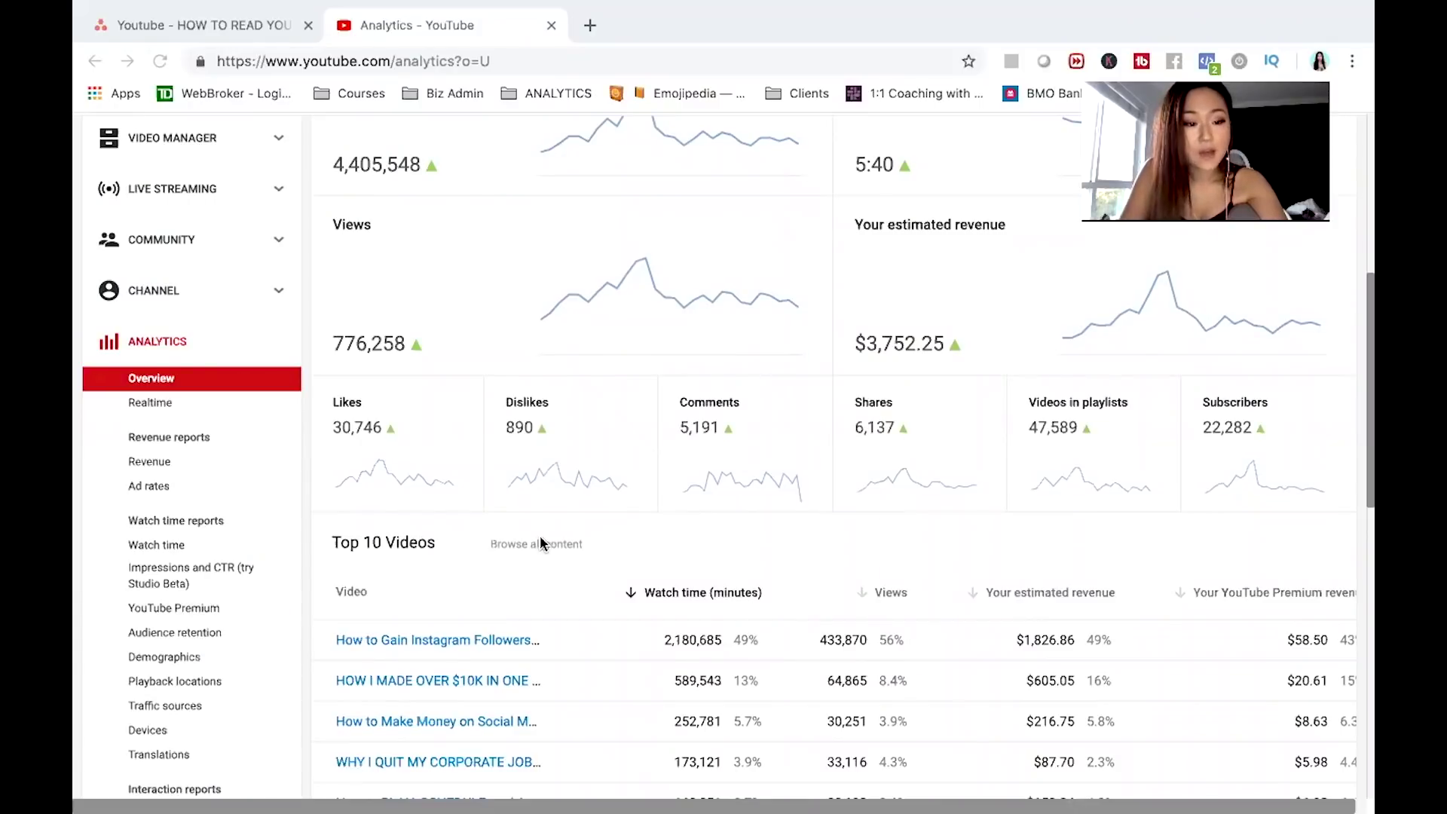
Open the channel's Traffic sources report from the analytics overview
scroll(256, 701, down, 1)
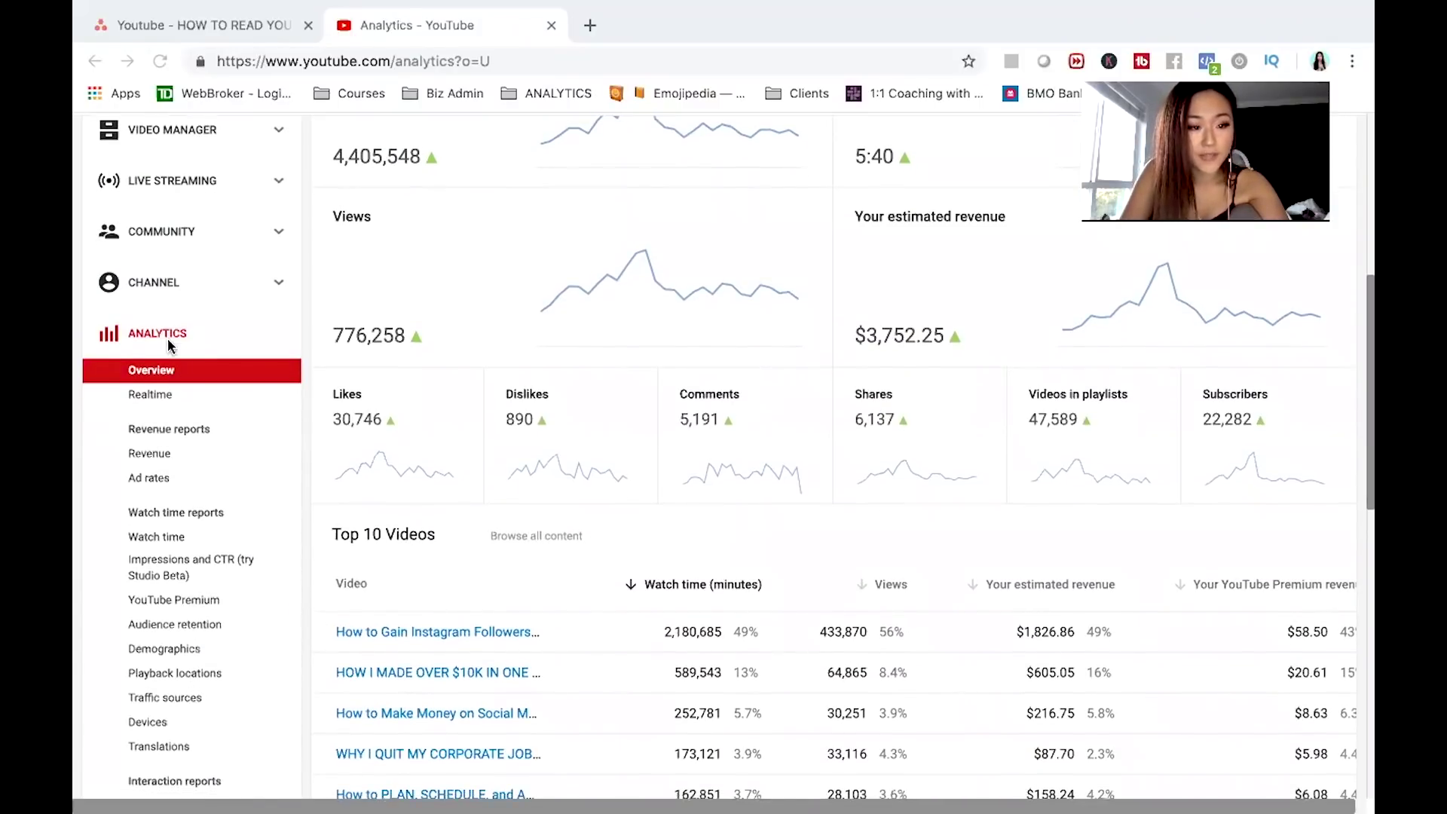
scroll(113, 561, down, 1)
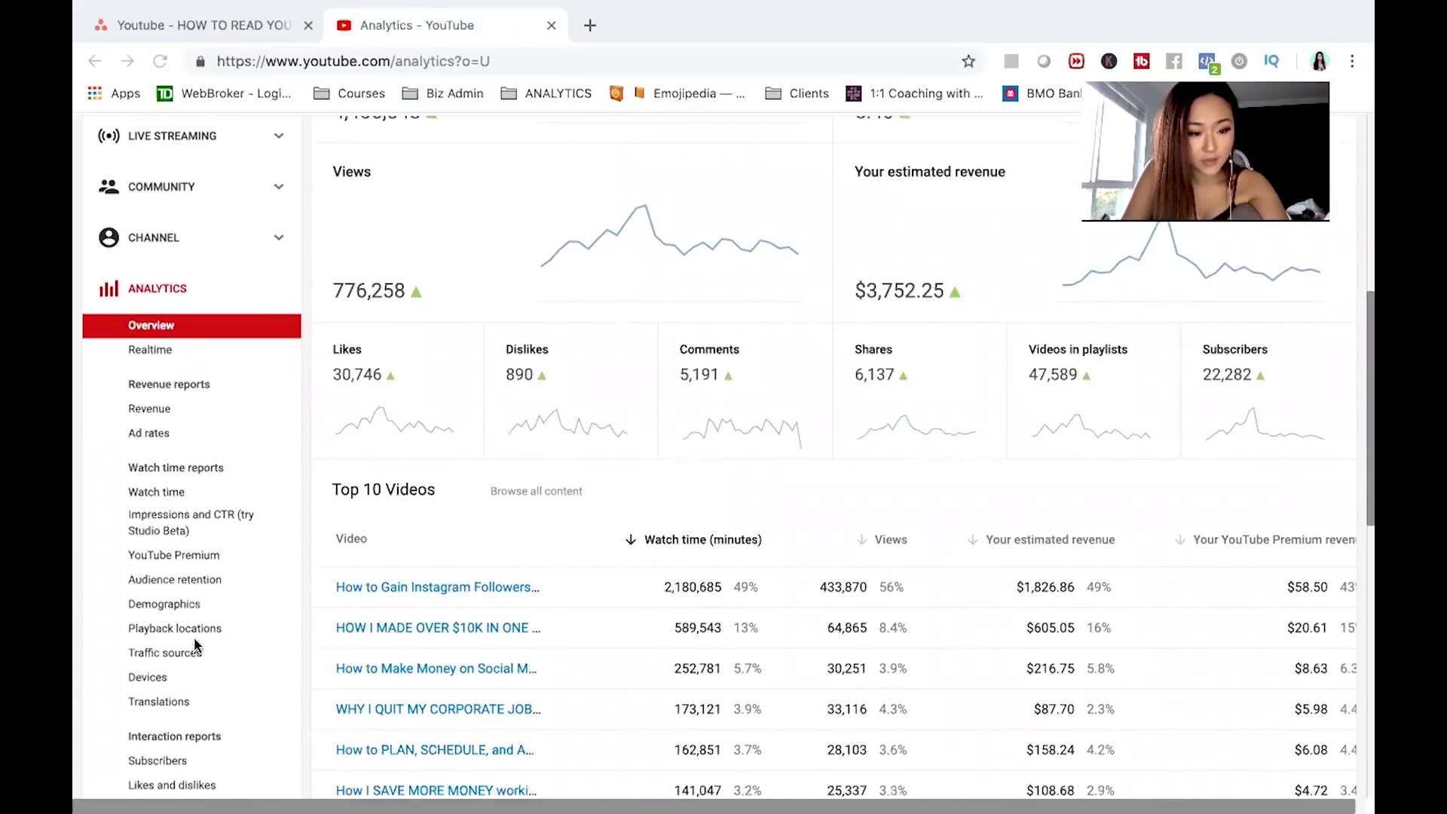
click(184, 653)
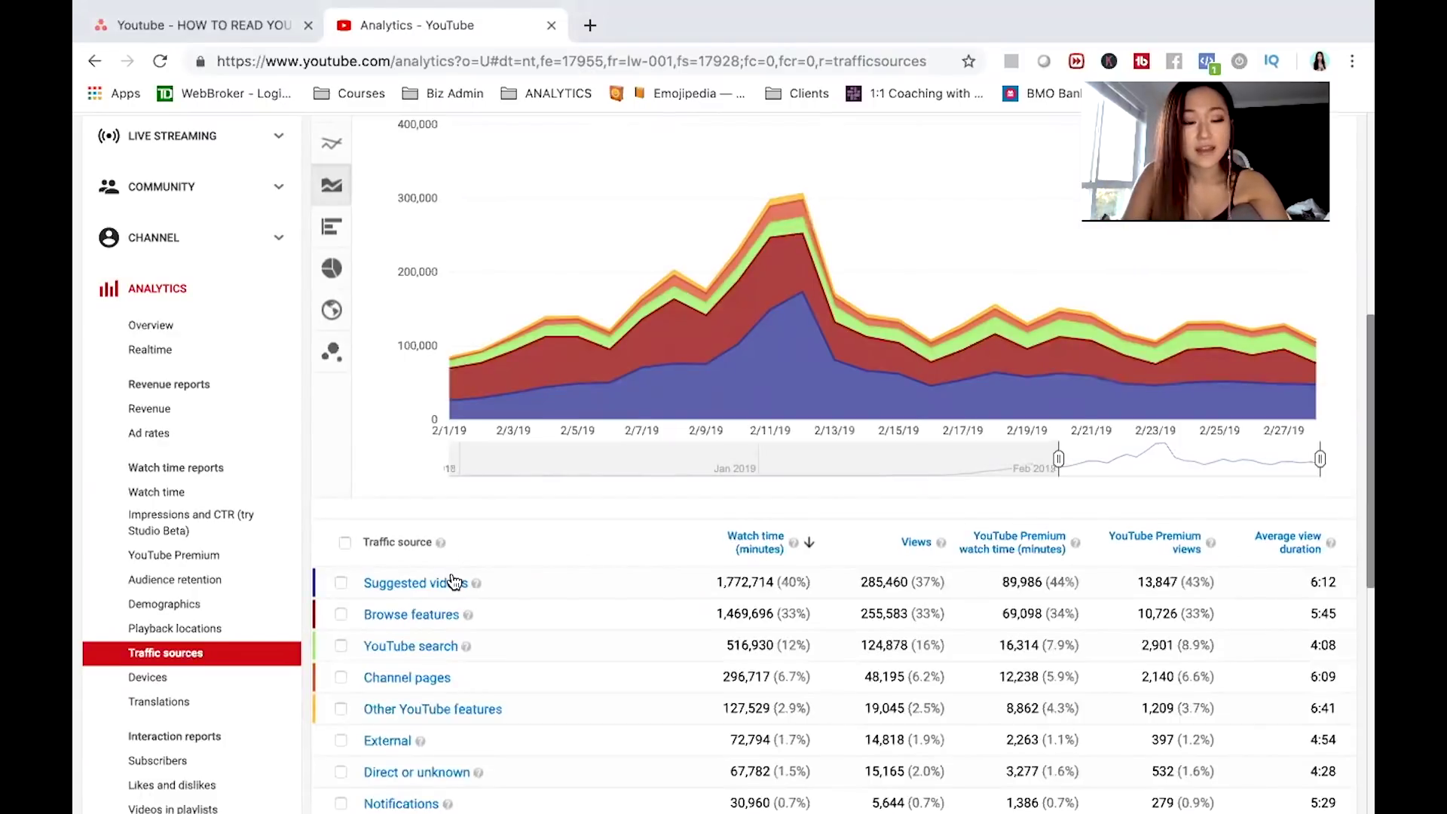
Open the YouTube search breakdown in the traffic source table and review the search terms viewers used
scroll(450, 562, down, 1)
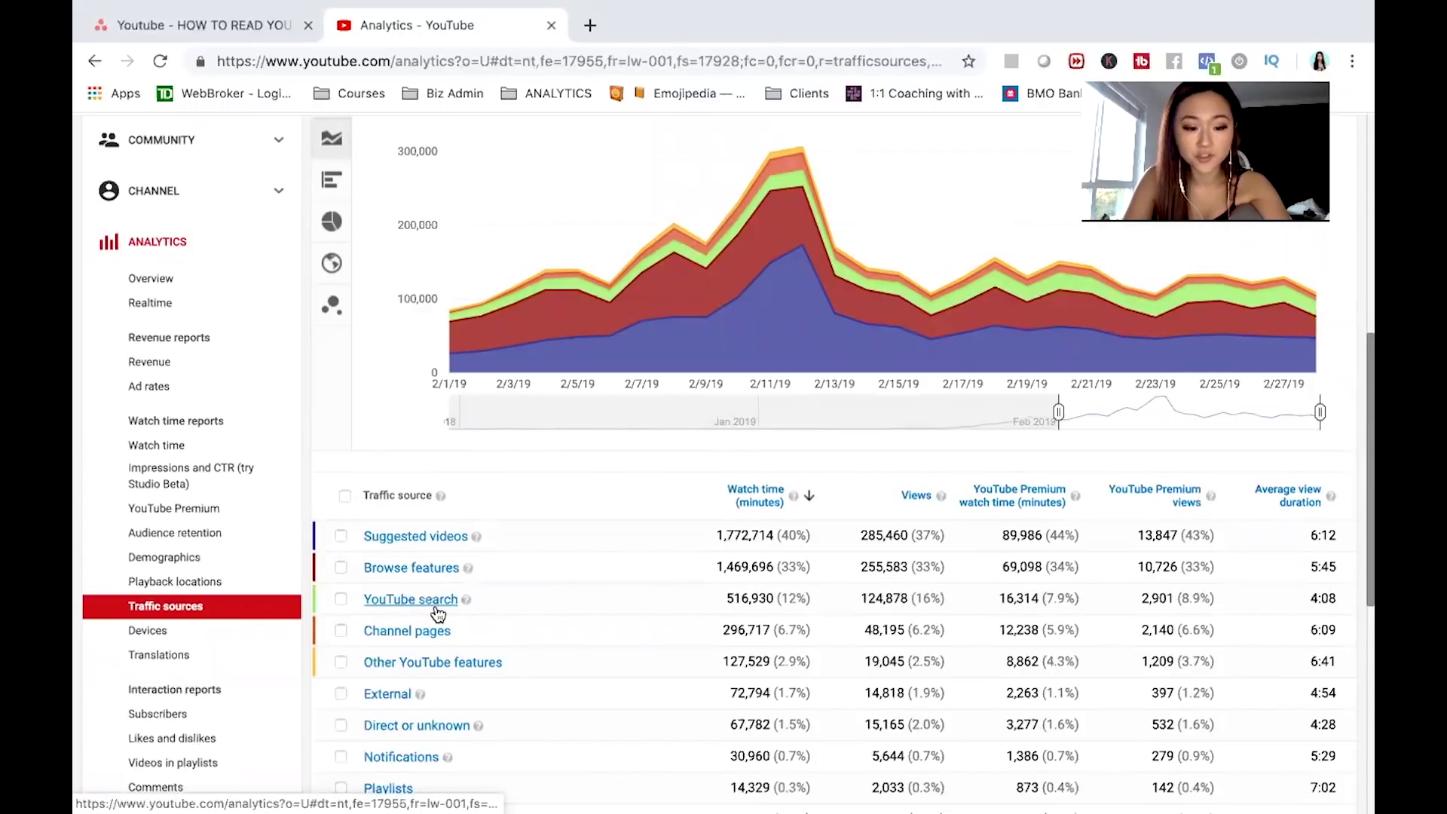
click(438, 601)
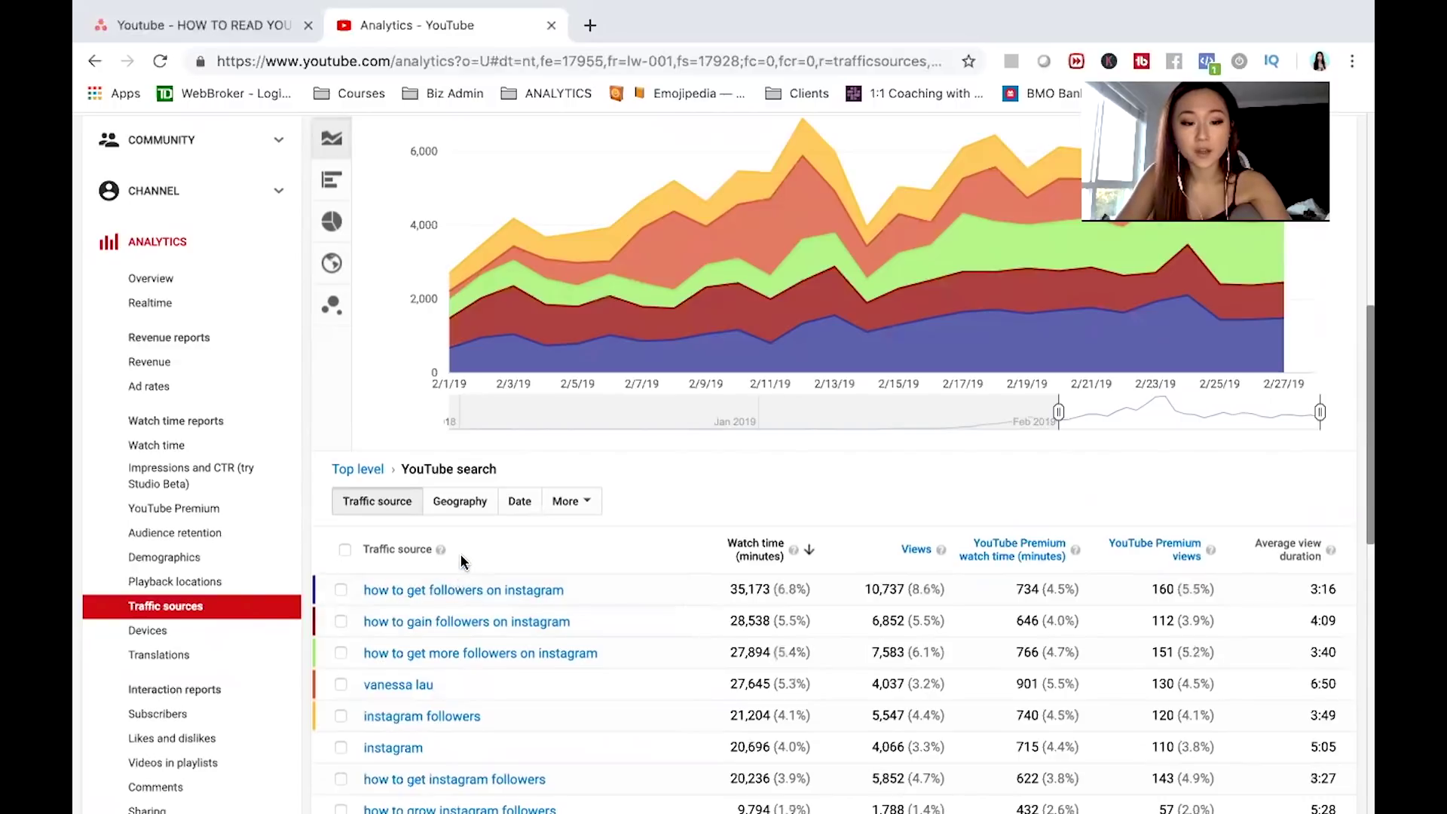
scroll(464, 562, down, 1)
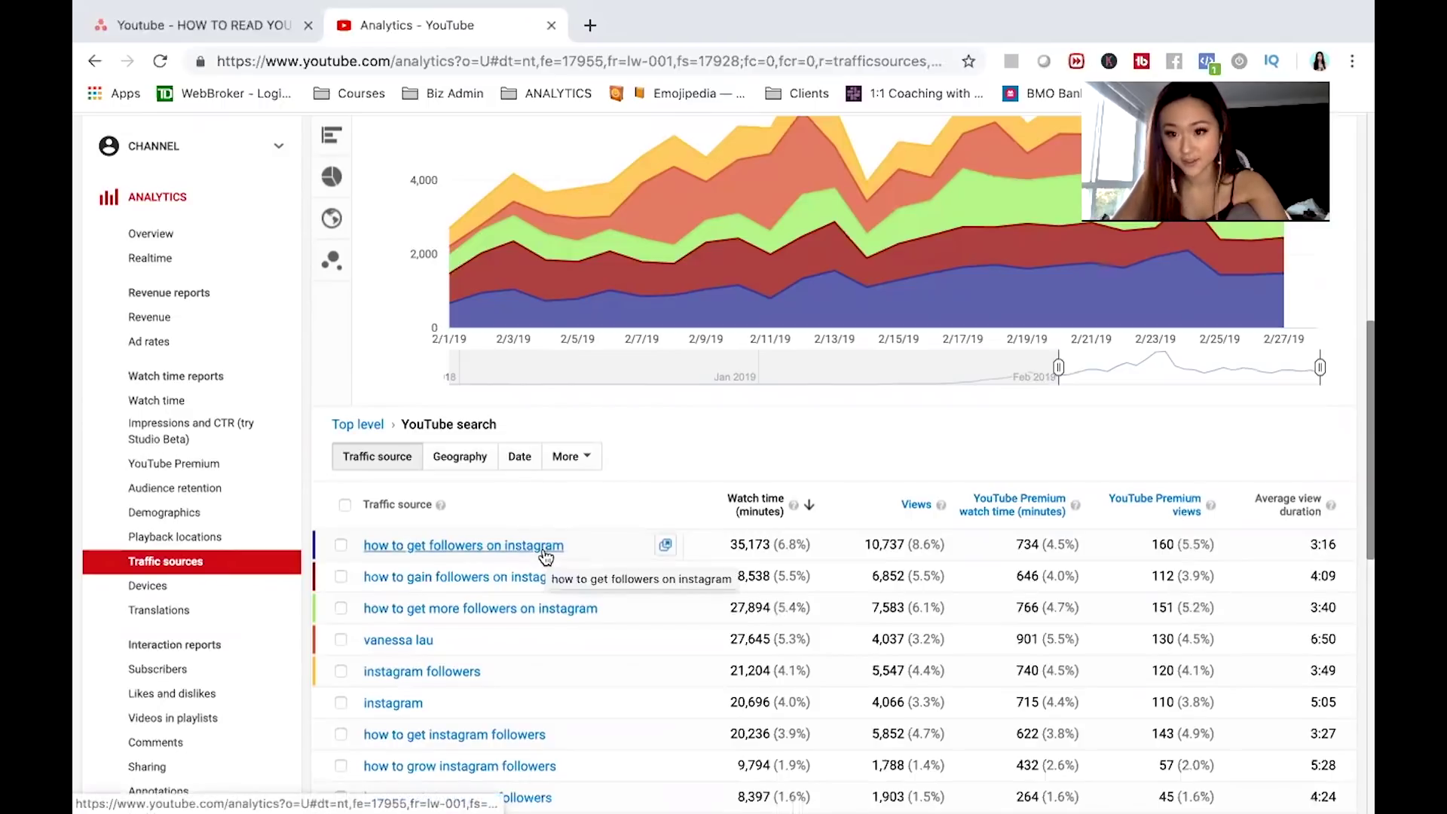
scroll(497, 535, down, 3)
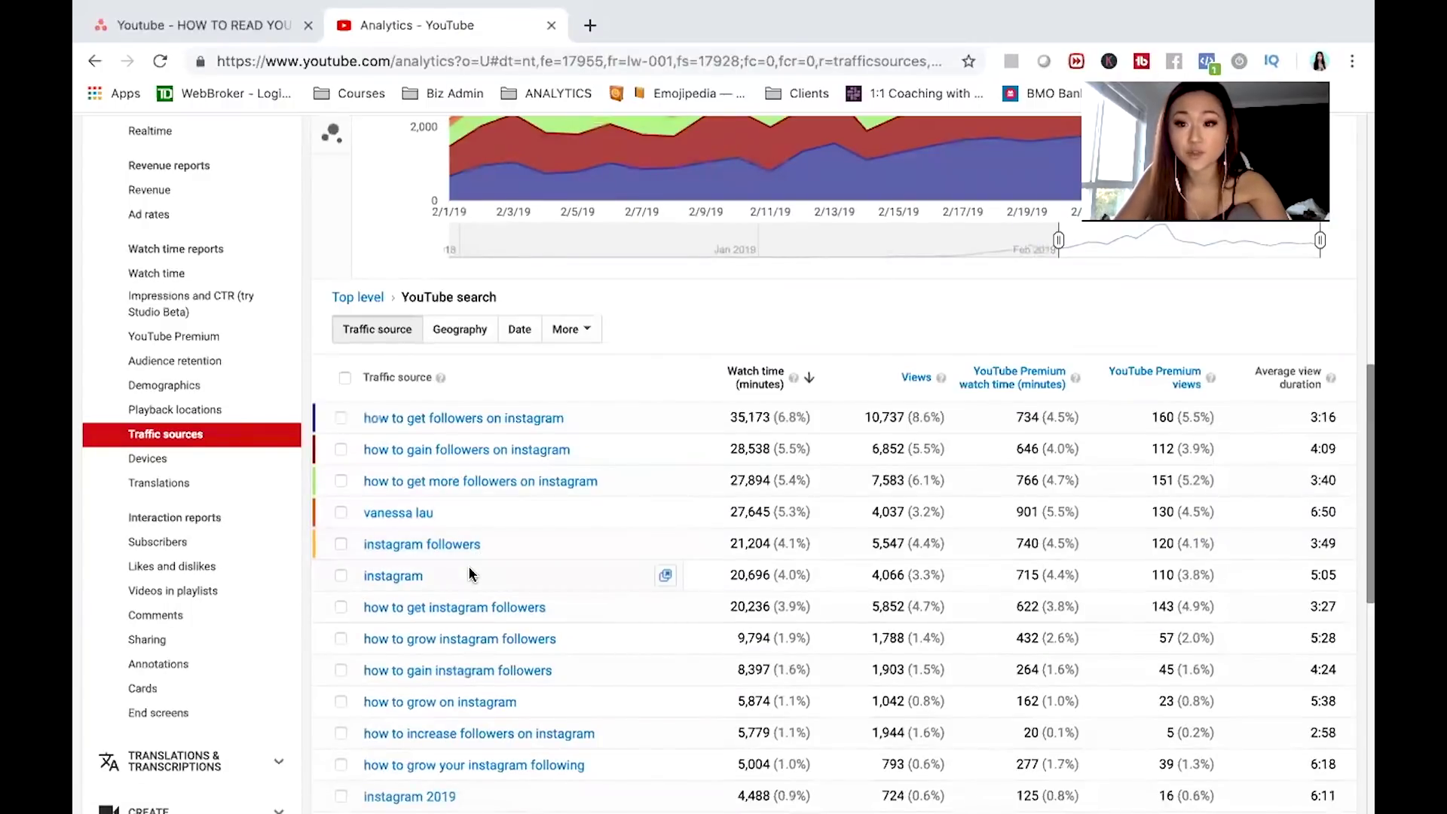
scroll(465, 577, down, 1)
scroll(465, 578, down, 5)
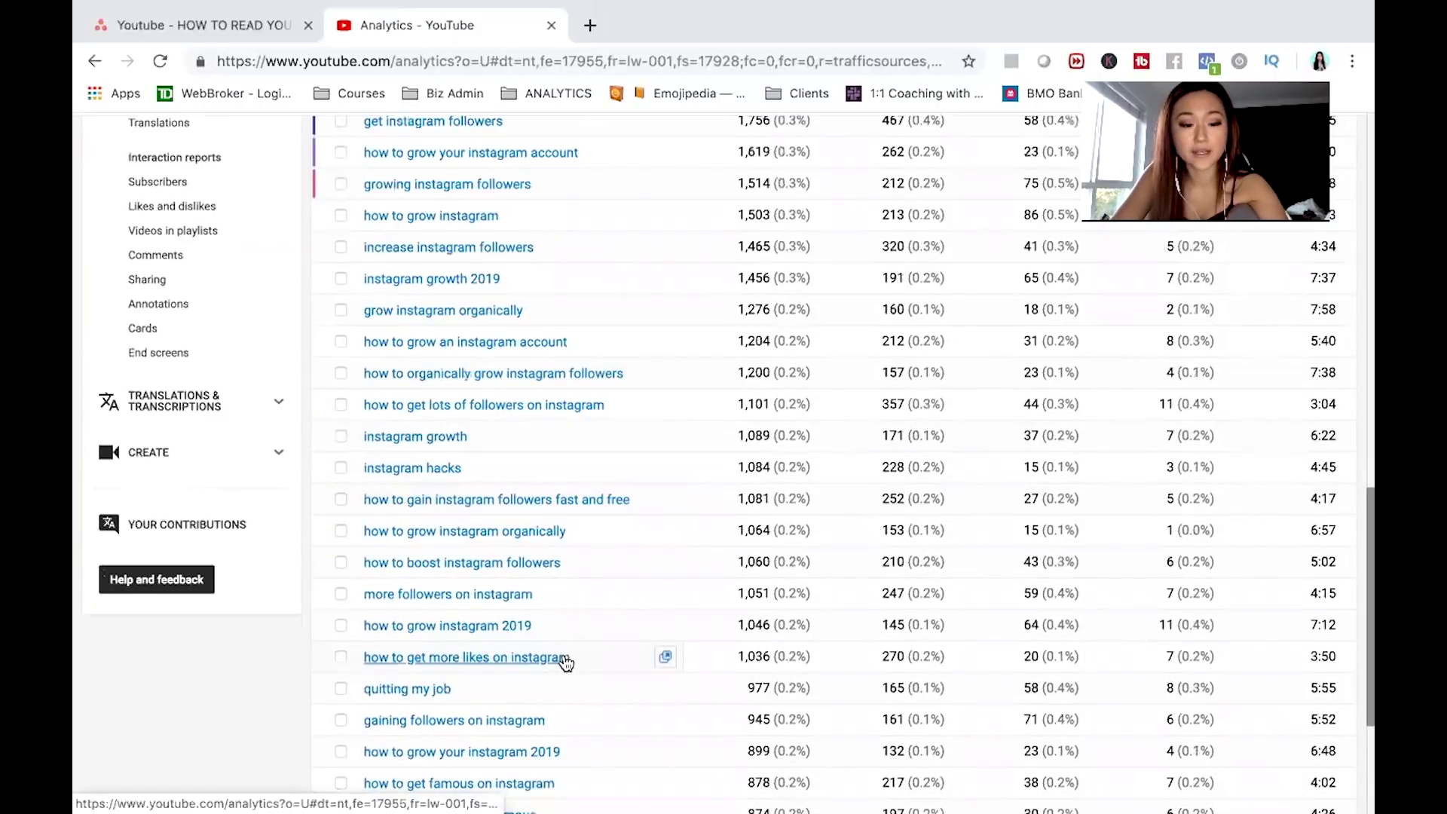
Review the lower-ranked search terms in the YouTube search traffic list
scroll(533, 552, down, 2)
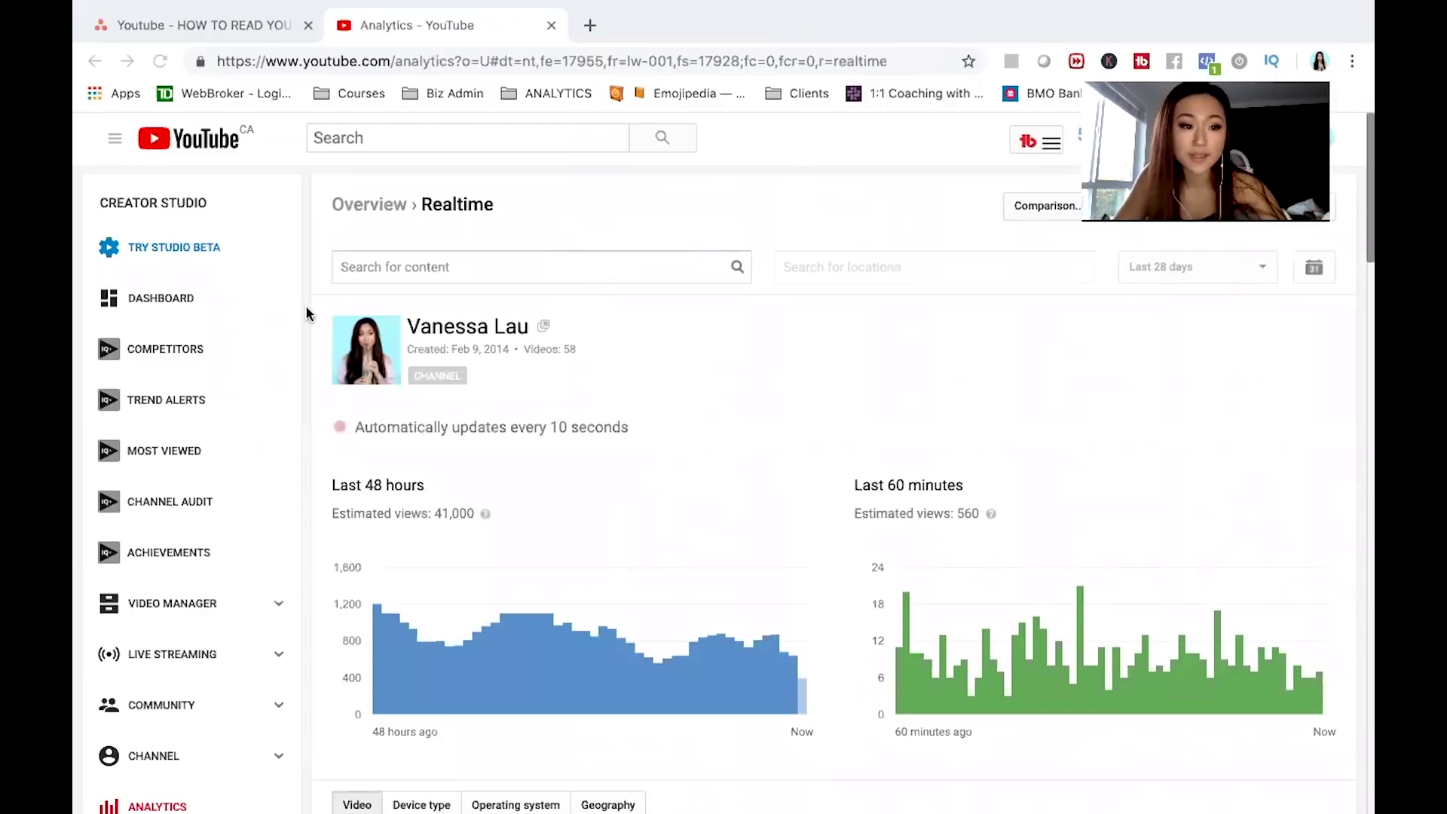
Switch to YouTube Studio Beta and open the channel's Reach viewers analytics to examine impressions and click-through rate
click(203, 250)
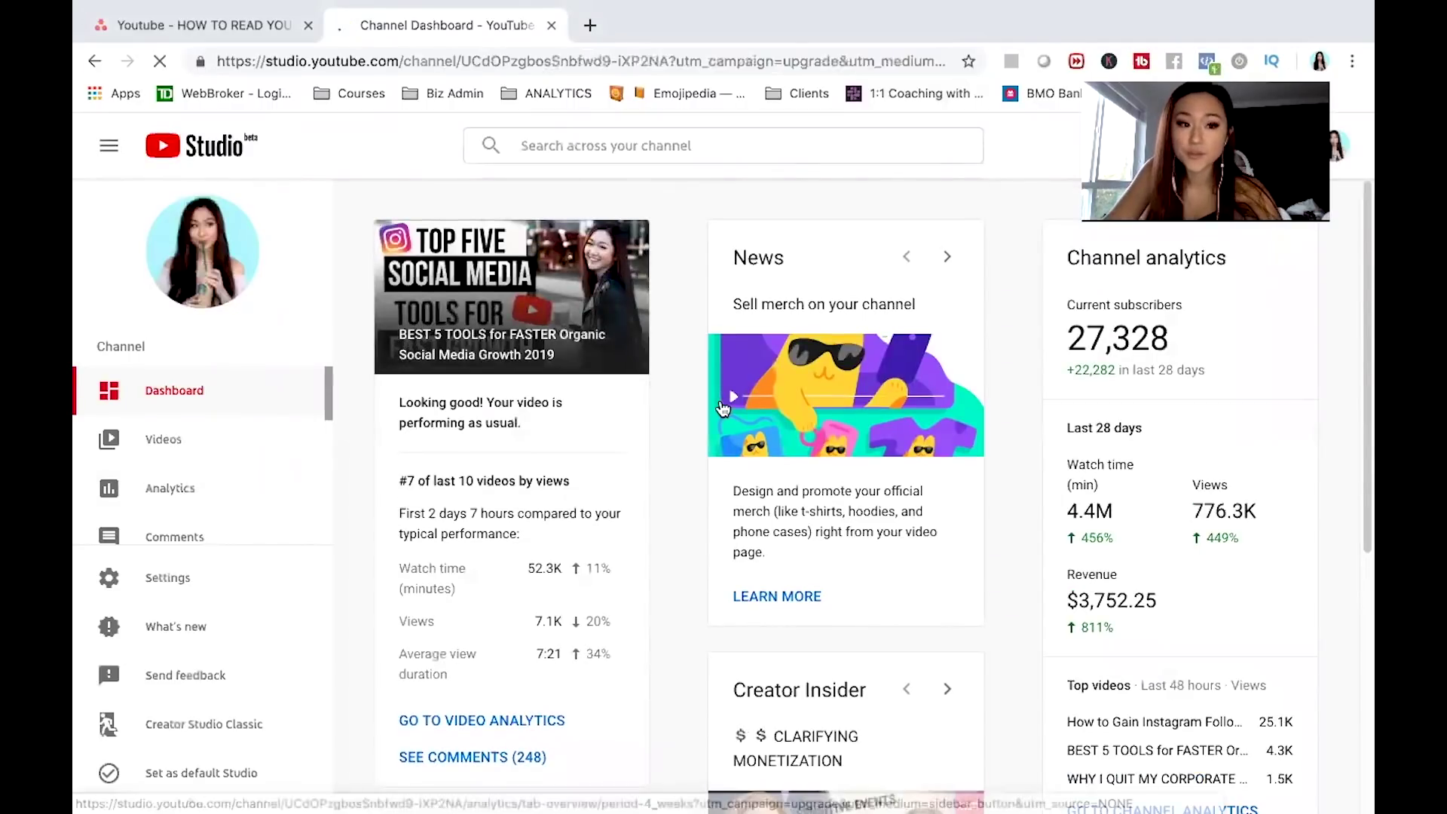
click(192, 513)
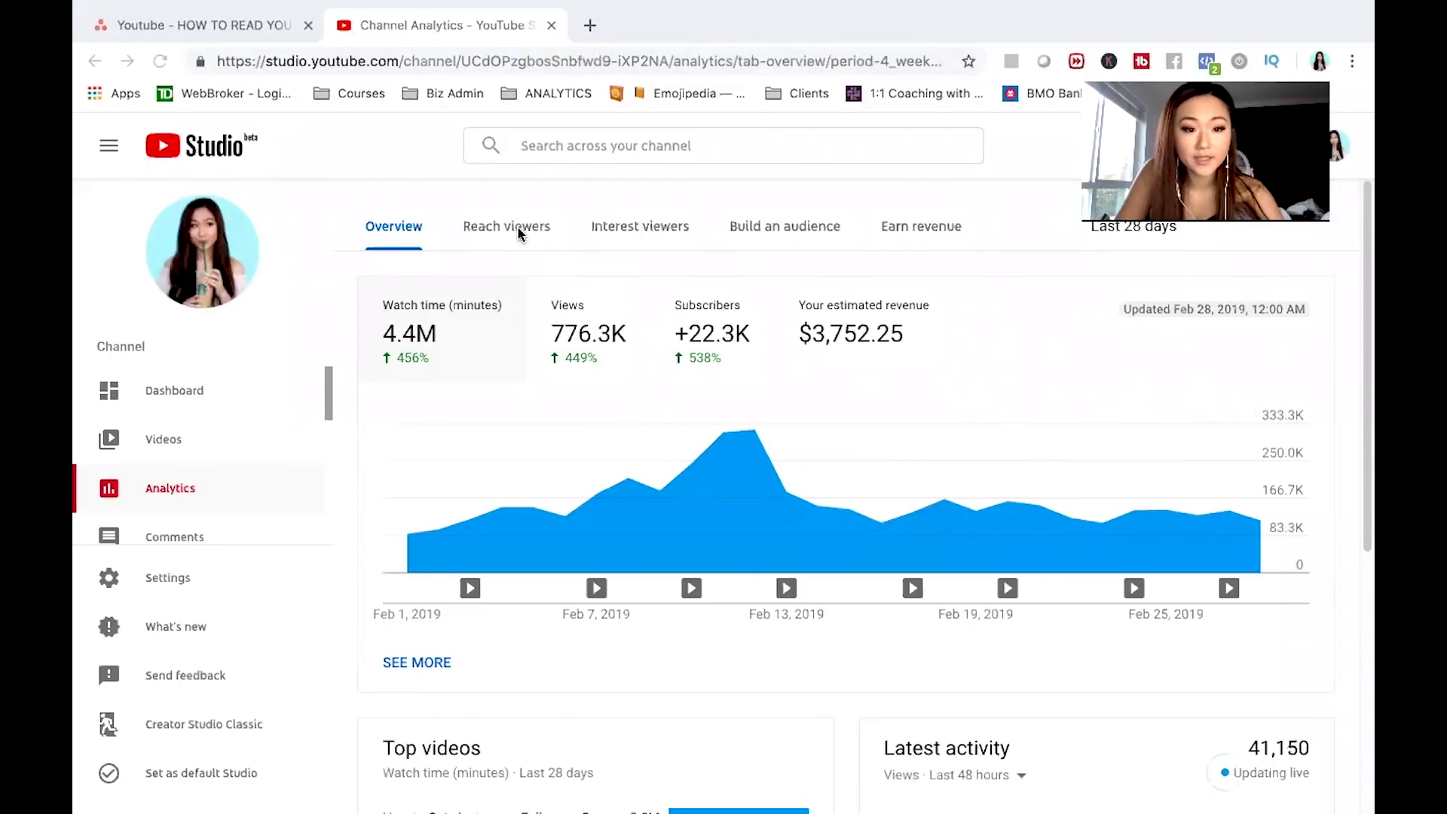
click(517, 225)
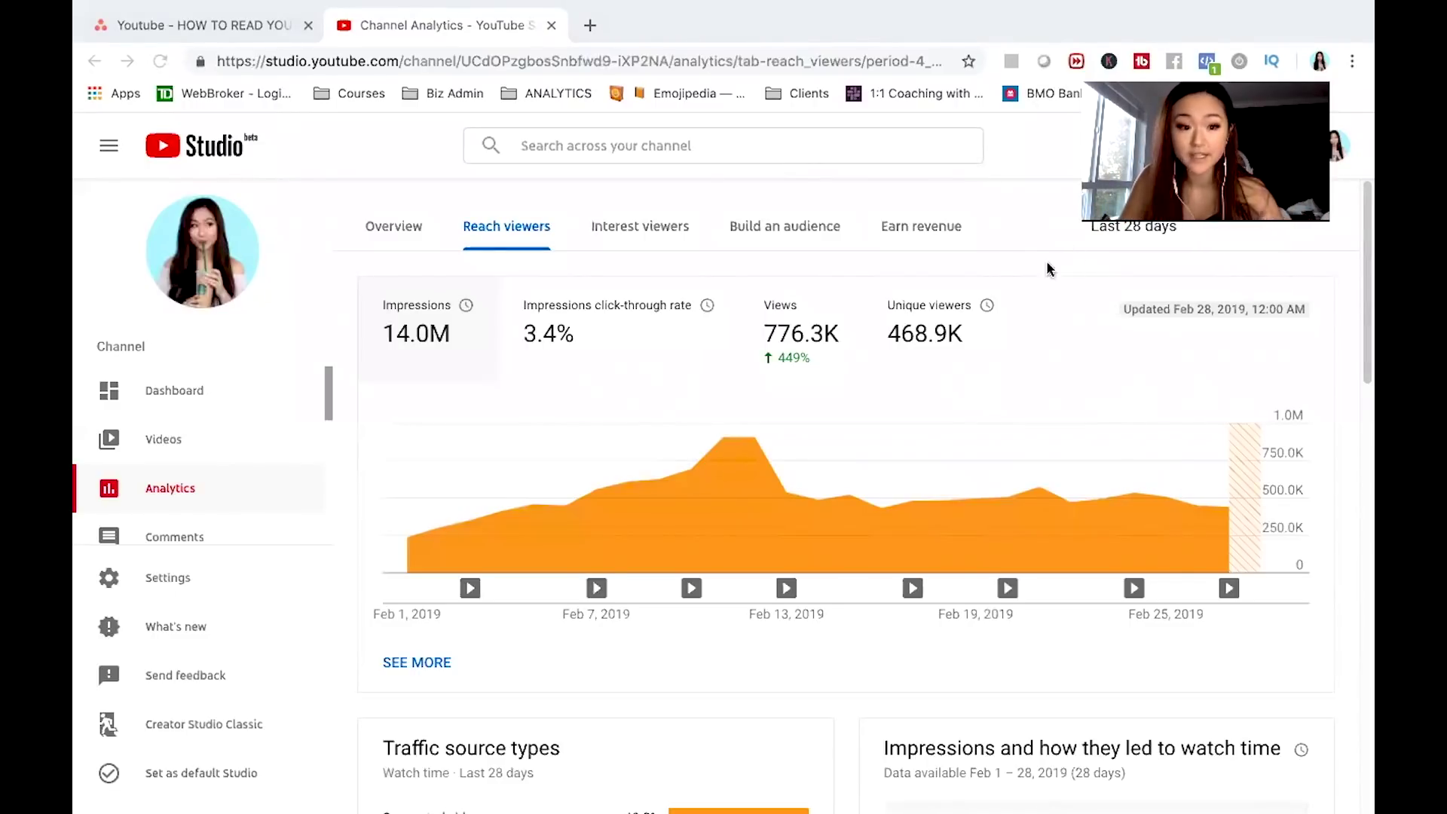
Return to the channel overview and open the Reach viewers analytics of the "How to Gain Instagram" followers video
click(407, 230)
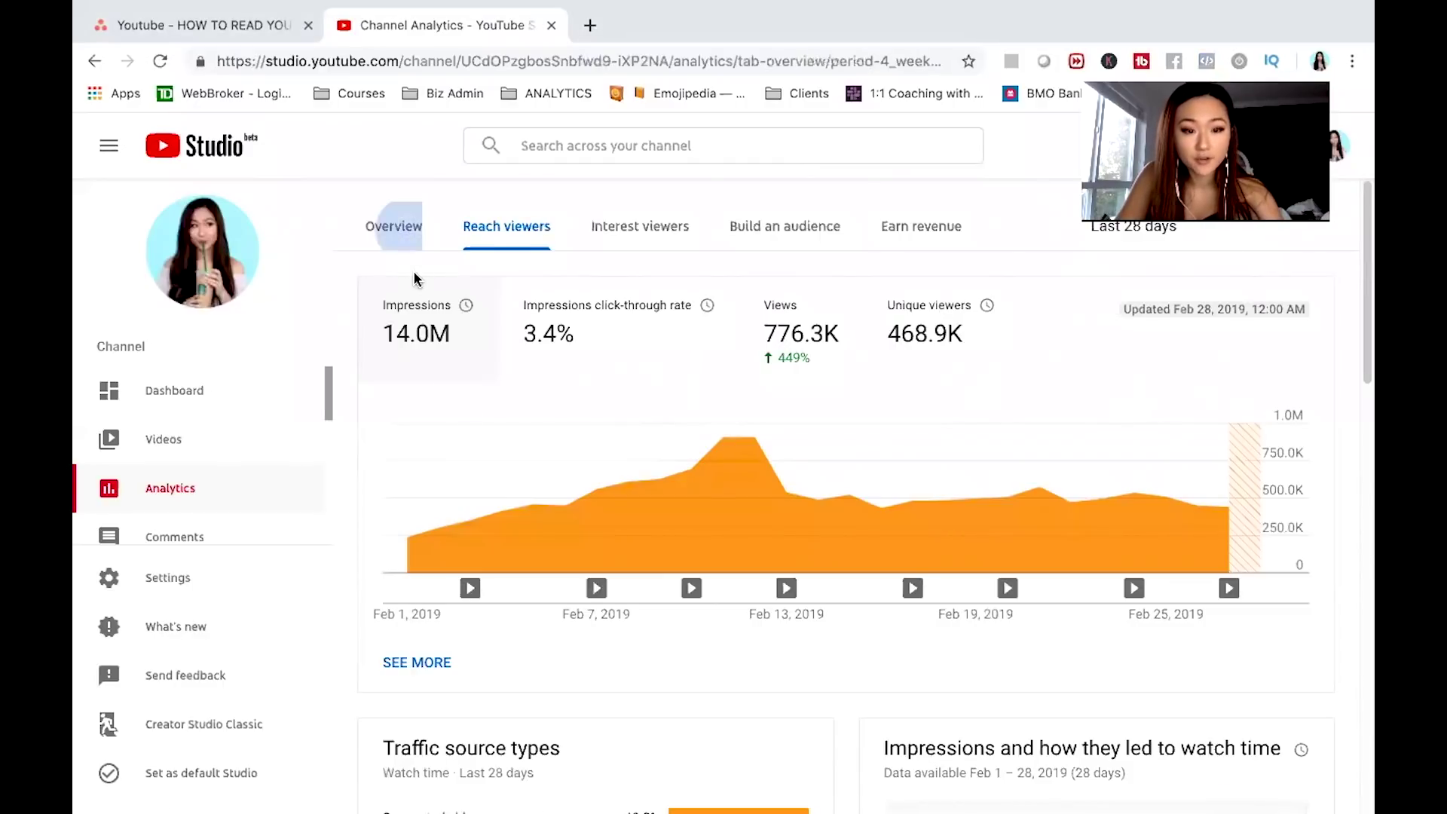
click(462, 380)
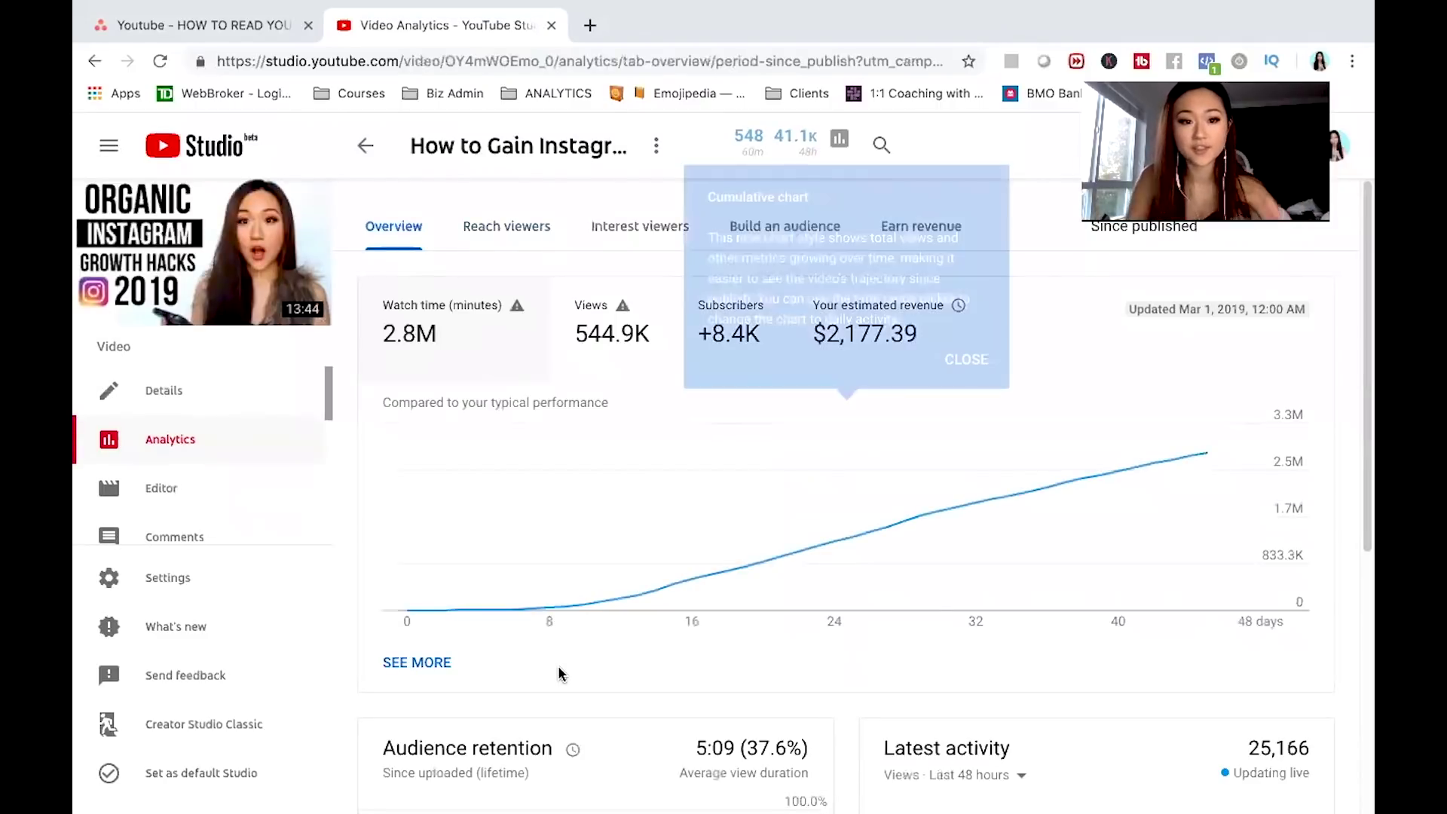
click(506, 226)
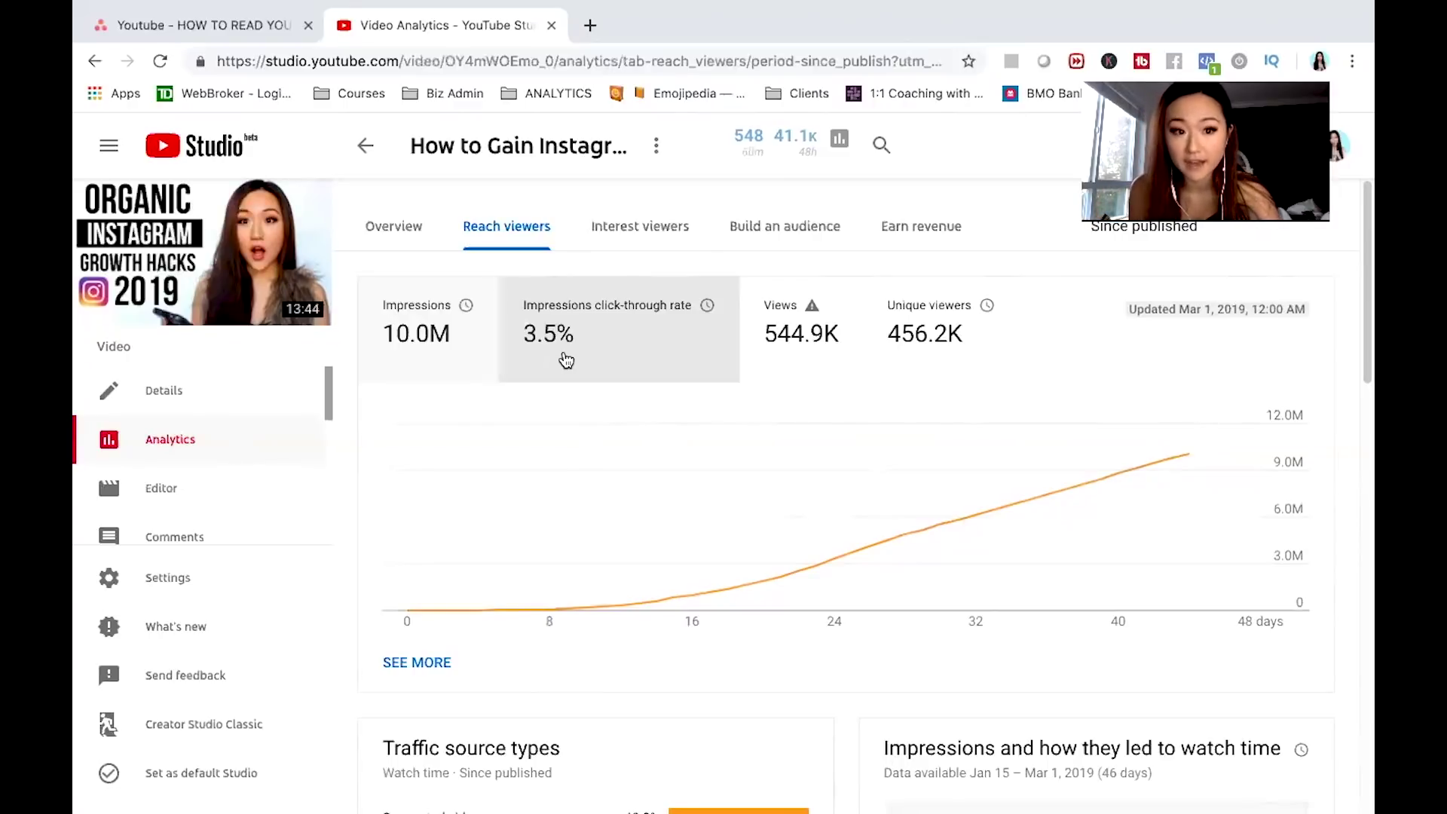
Leave this video's analytics and open the Reach viewers report of the "WHY I QUIT MY CORPORATE" video for comparison
click(367, 151)
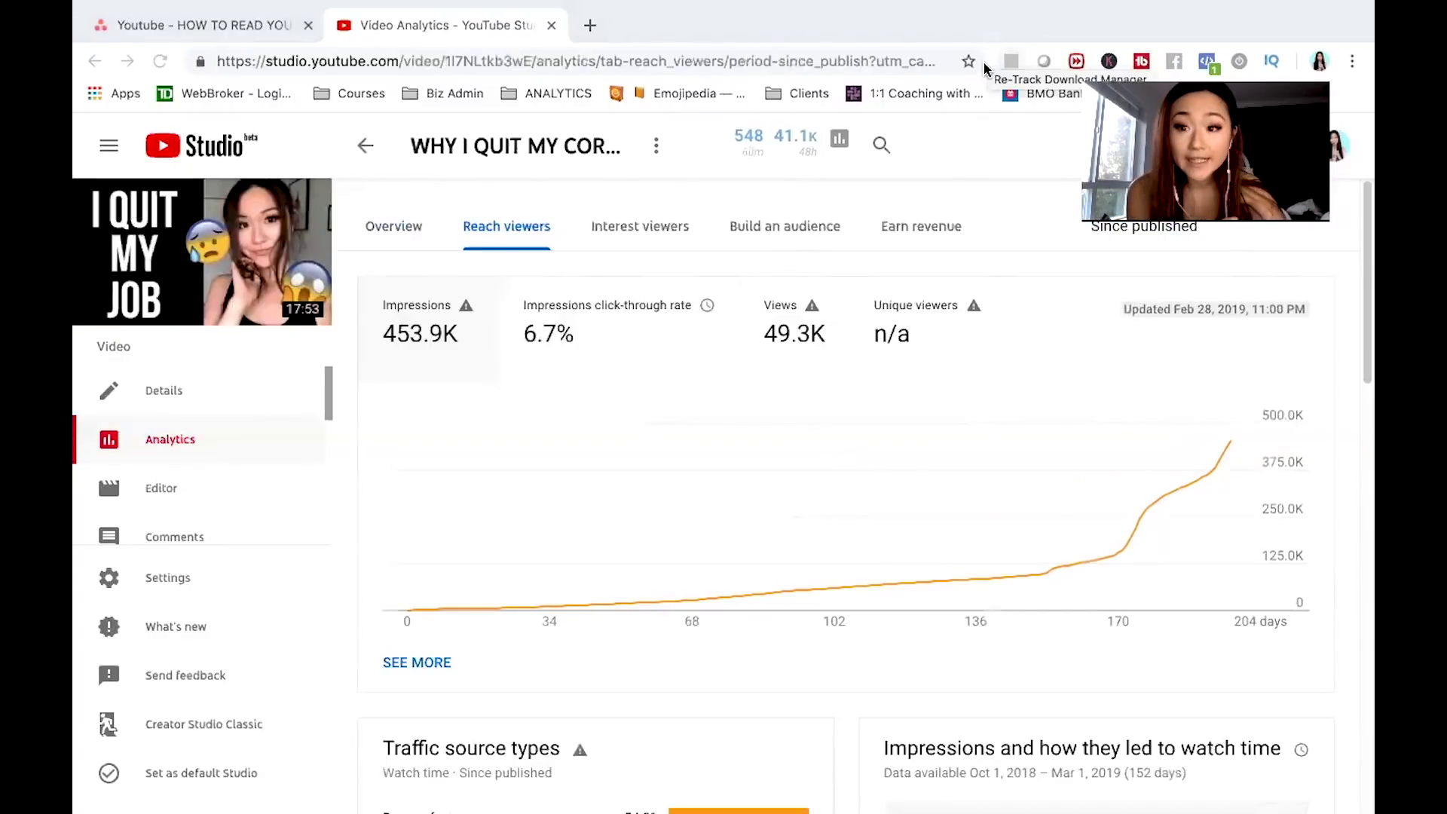